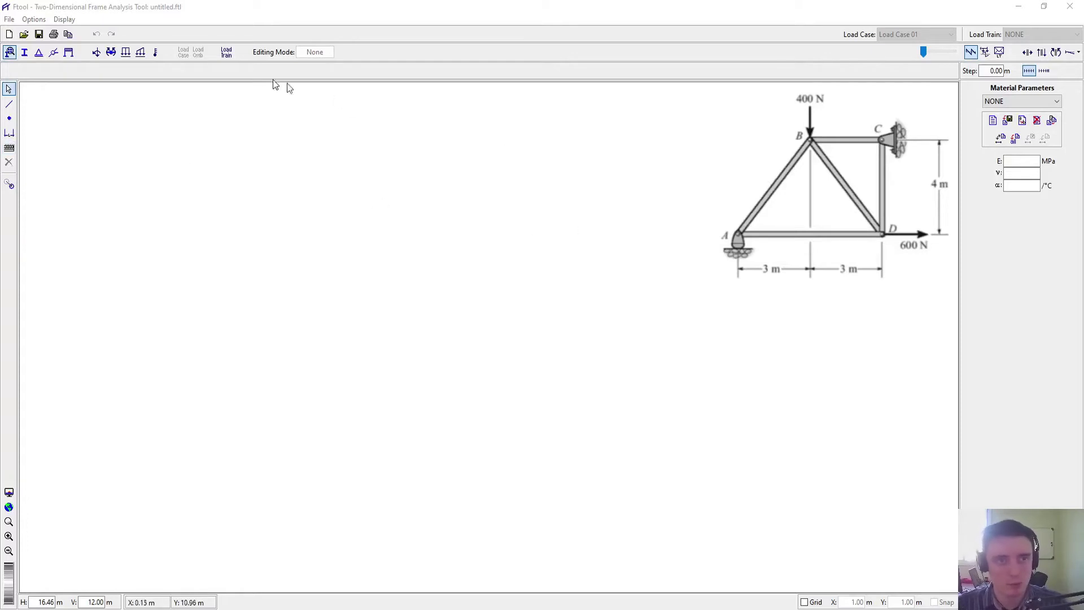
Step: Add the bottom chord member by keyboard coordinate entry from (0, 0) to (6, 0) m
{"action": "left_click", "coordinate": [229, 15]}
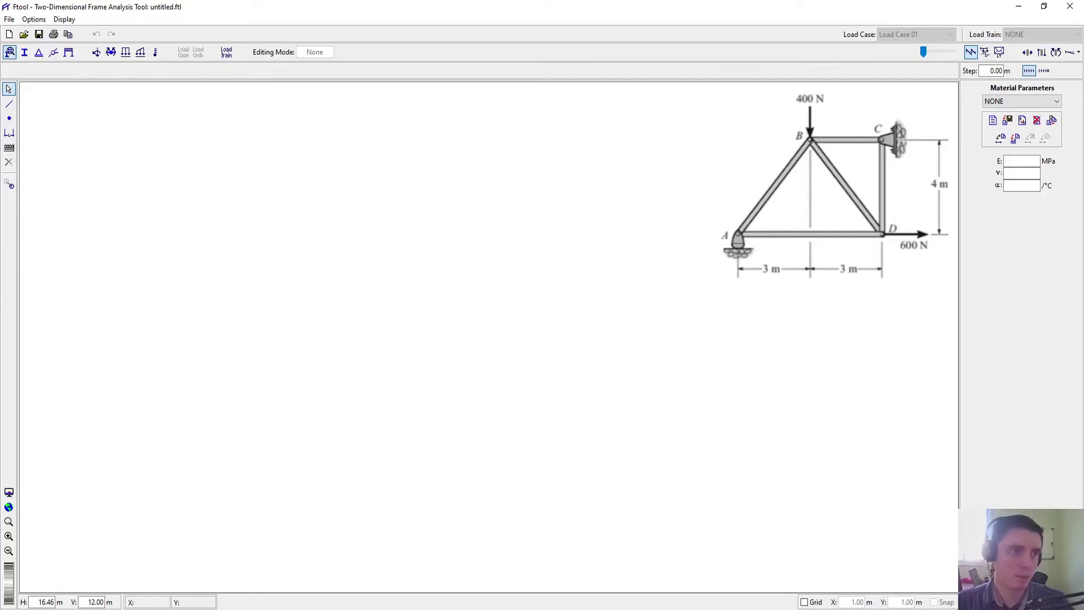
{"action": "left_click", "coordinate": [10, 118]}
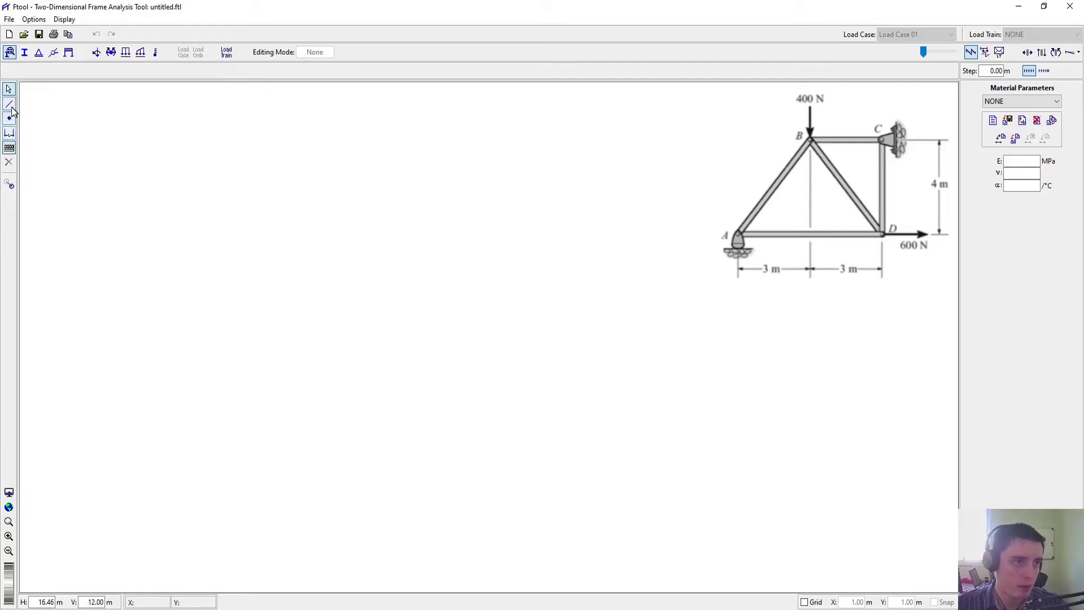
{"action": "left_click", "coordinate": [9, 105]}
{"action": "left_click", "coordinate": [9, 105]}
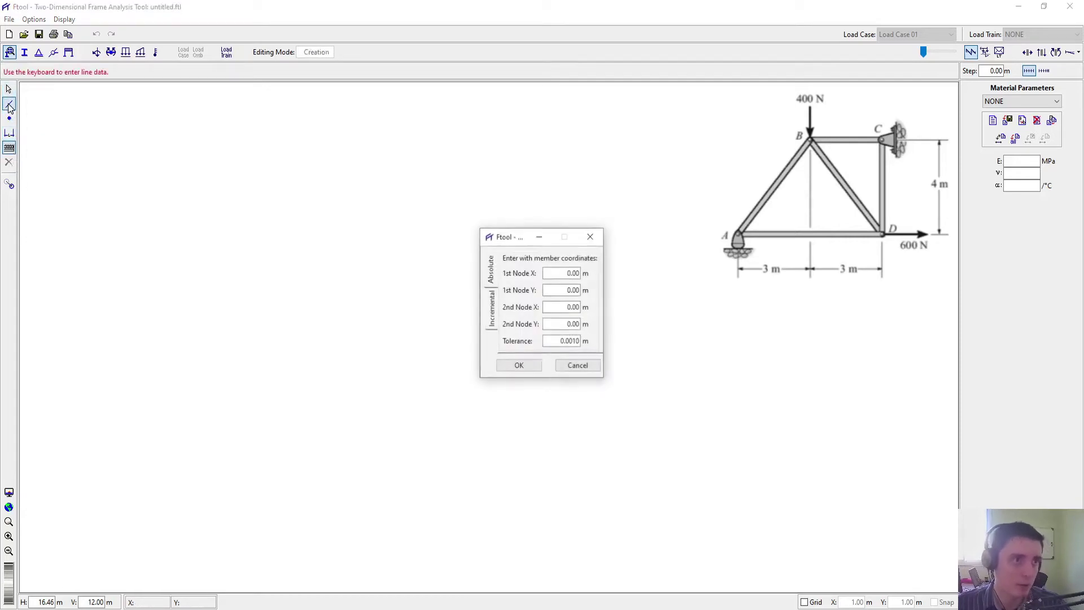
{"action": "left_click", "coordinate": [564, 290]}
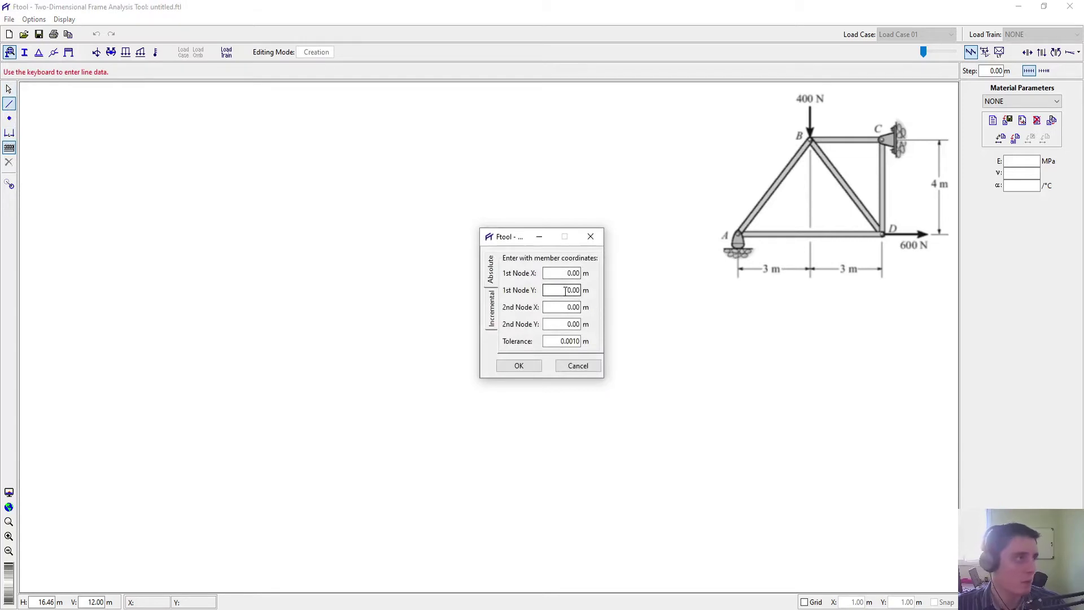
{"action": "left_click", "coordinate": [563, 307]}
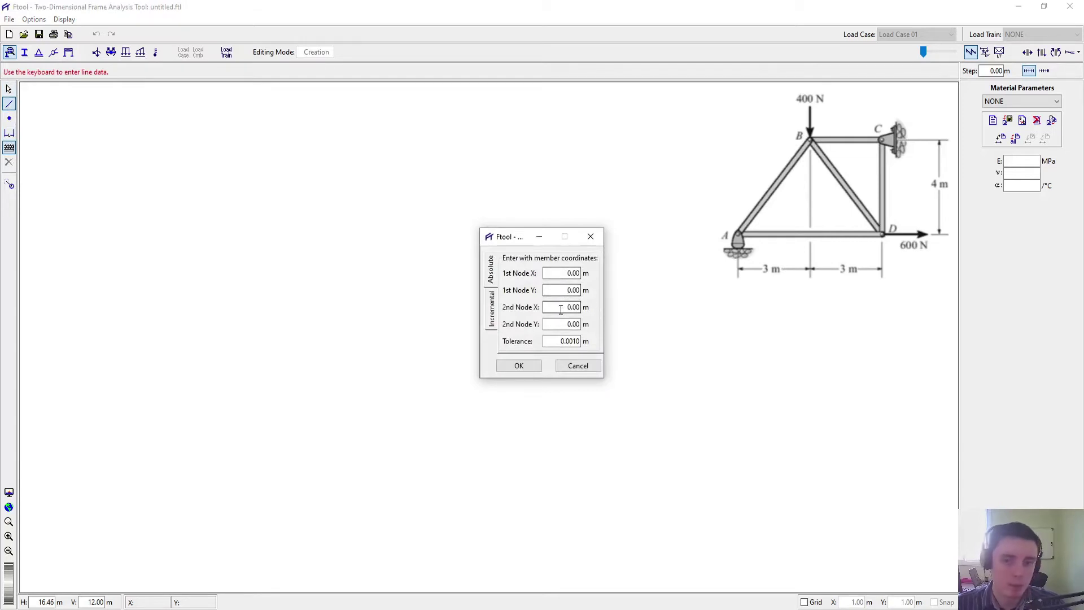
{"action": "left_click_drag", "start_coordinate": [562, 307], "coordinate": [584, 306]}
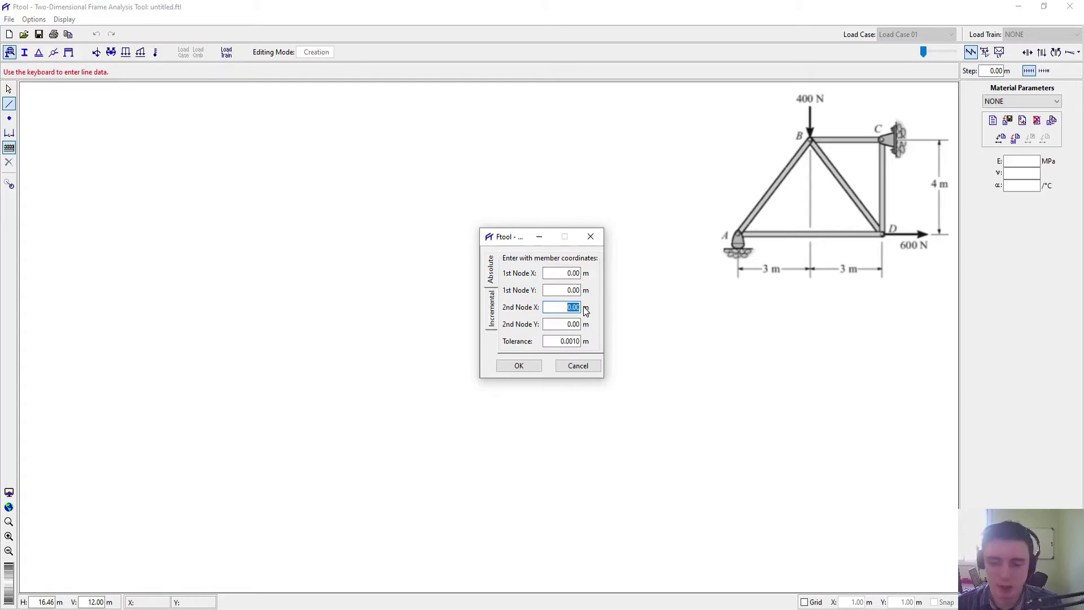
{"action": "type", "text": "6"}
{"action": "left_click", "coordinate": [563, 325]}
{"action": "left_click", "coordinate": [525, 365]}
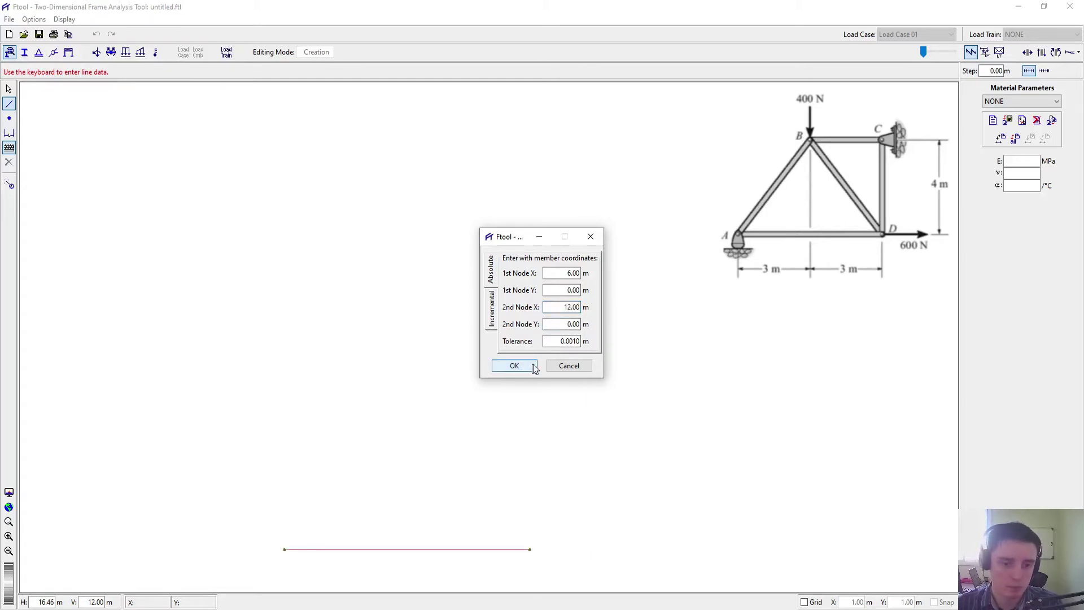
{"action": "left_click", "coordinate": [578, 366]}
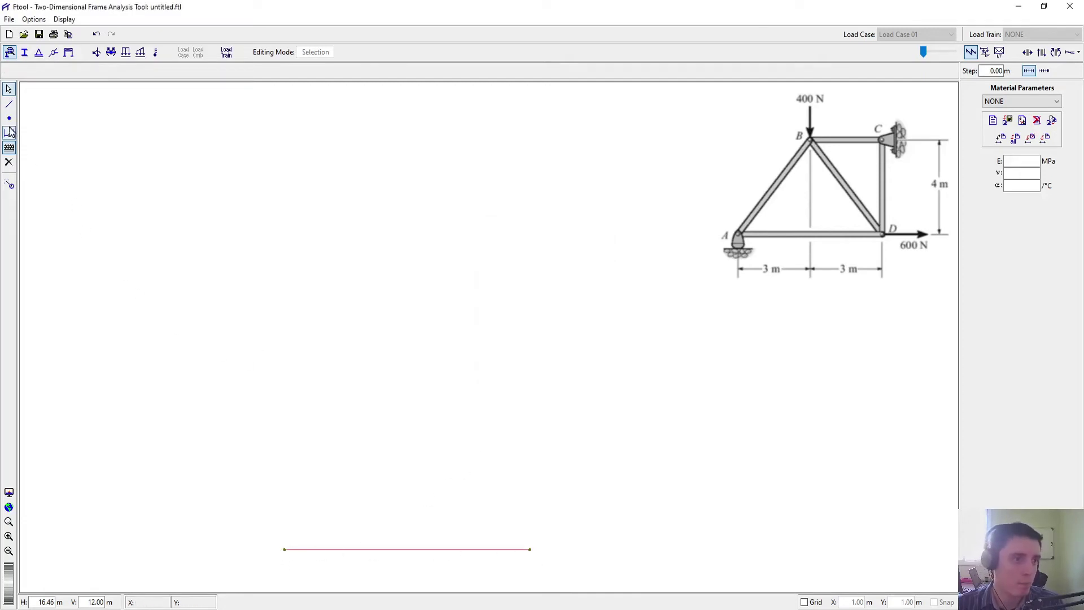
Step: Add an inclined member by coordinates from (0, 0) to (3, 4) m
{"action": "left_click", "coordinate": [10, 105]}
{"action": "double_click", "coordinate": [569, 273]}
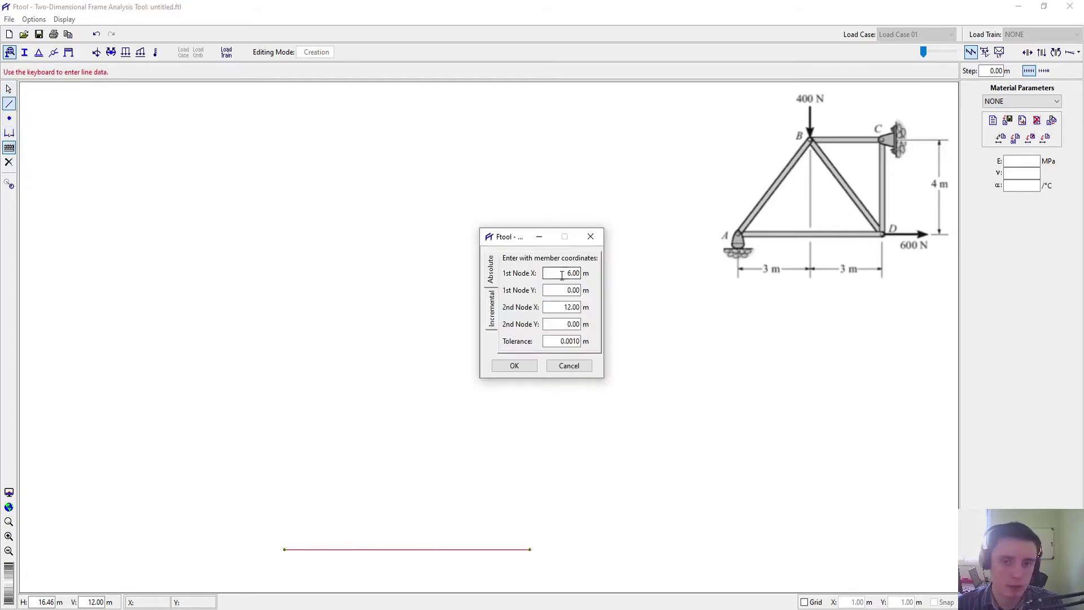
{"action": "type", "text": "0"}
{"action": "double_click", "coordinate": [571, 307]}
{"action": "type", "text": "0"}
{"action": "left_click", "coordinate": [566, 274]}
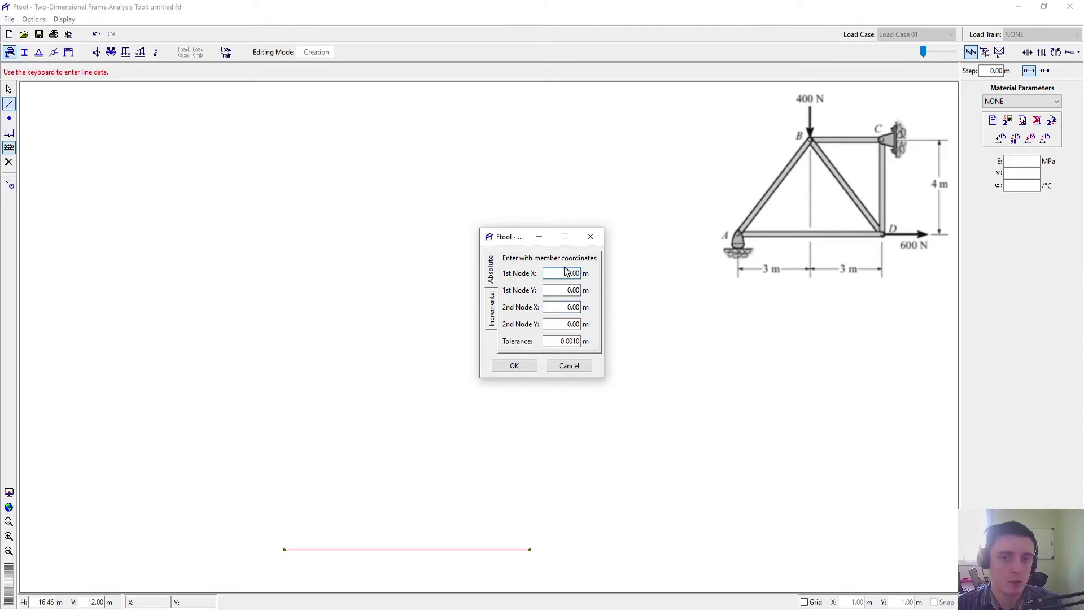
{"action": "left_click", "coordinate": [570, 290]}
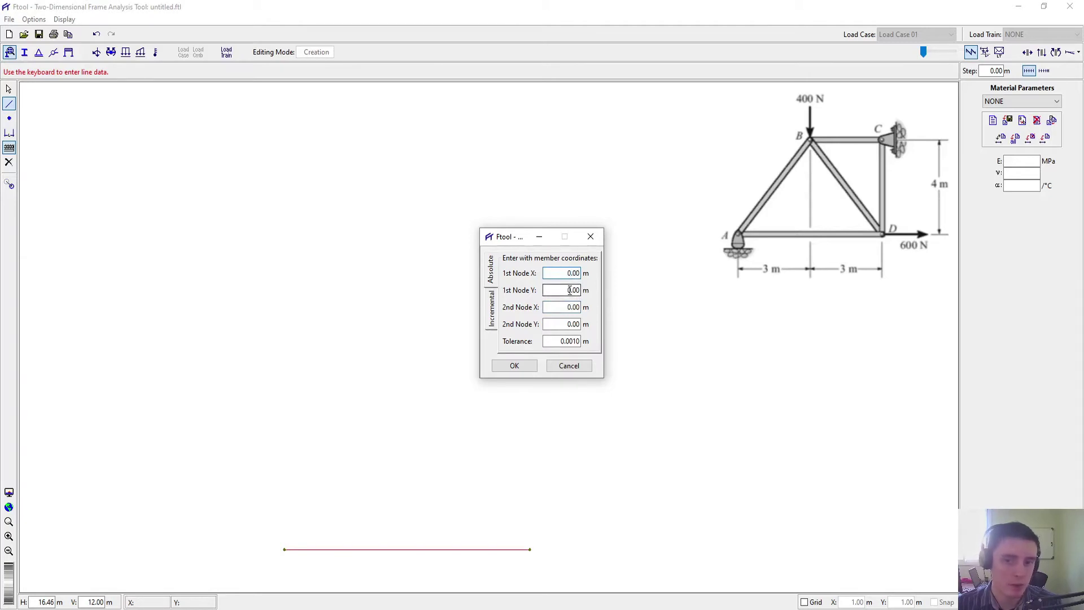
{"action": "left_click", "coordinate": [562, 307]}
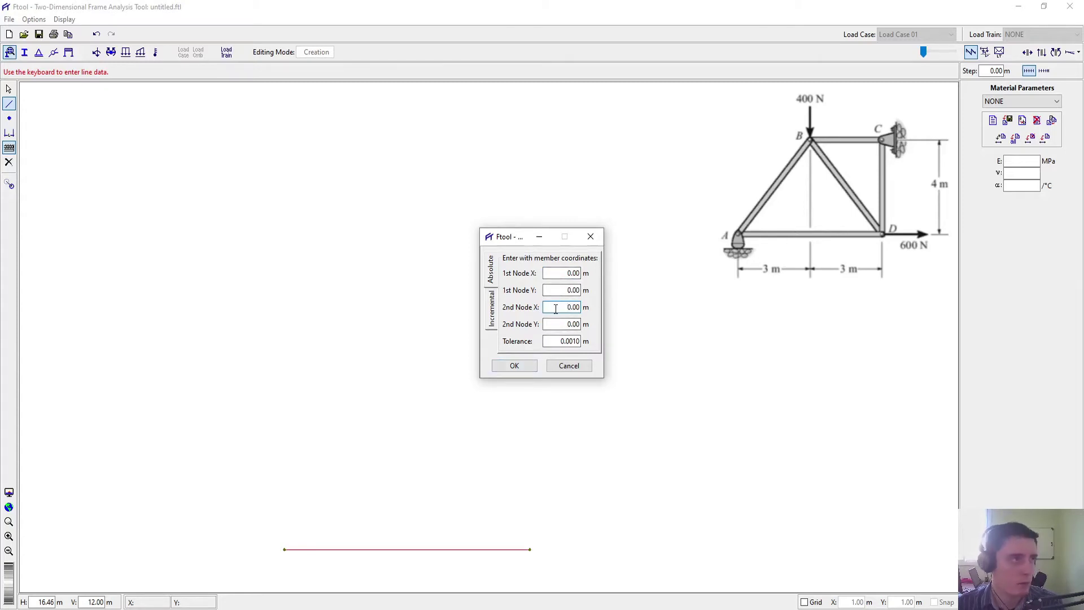
{"action": "left_click_drag", "start_coordinate": [559, 309], "coordinate": [590, 312]}
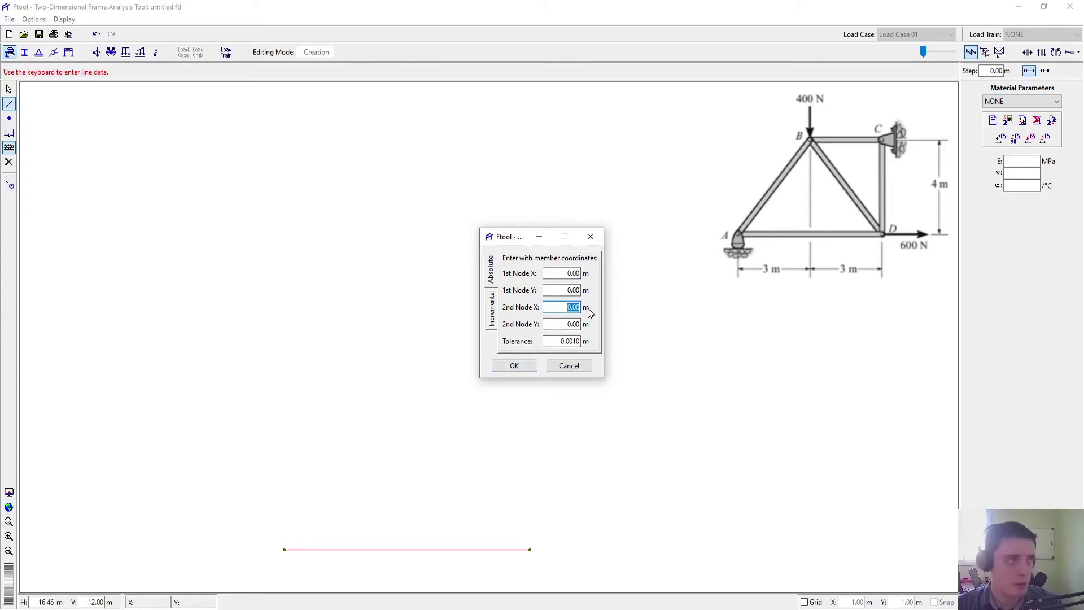
{"action": "type", "text": "3"}
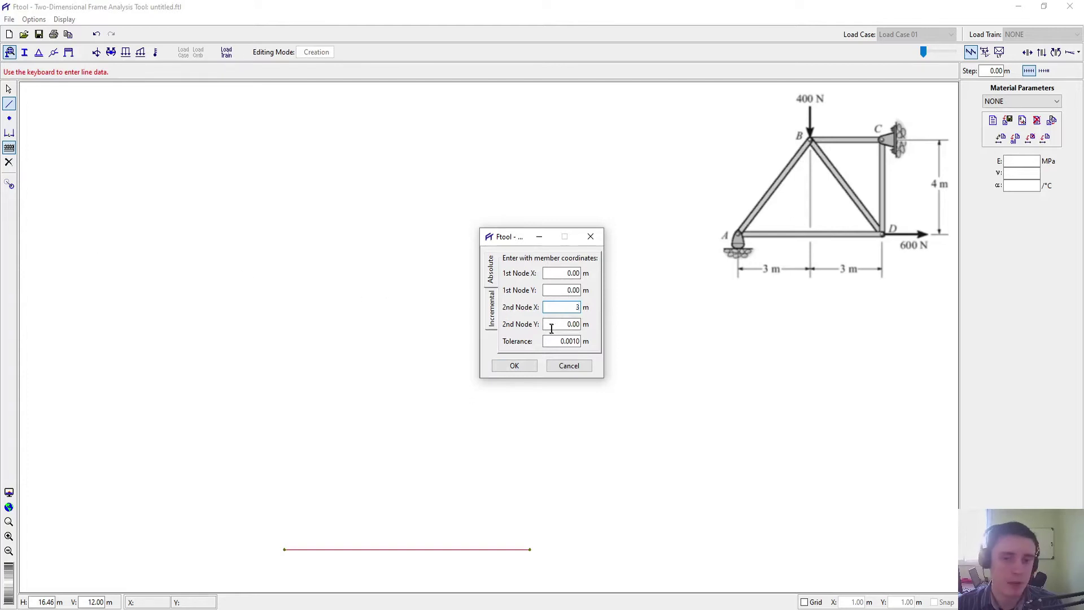
{"action": "left_click_drag", "start_coordinate": [563, 324], "coordinate": [600, 328]}
{"action": "type", "text": "4"}
{"action": "left_click", "coordinate": [513, 365]}
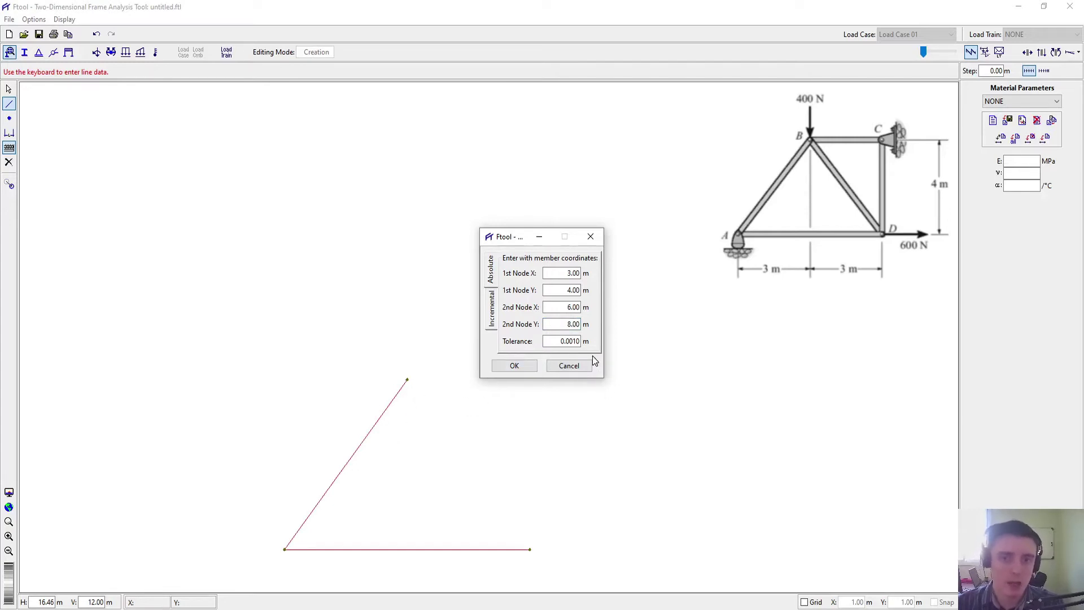
Step: Add the top chord member from (3, 4) to (6, 4) m
{"action": "left_click", "coordinate": [566, 272]}
{"action": "left_click", "coordinate": [562, 292]}
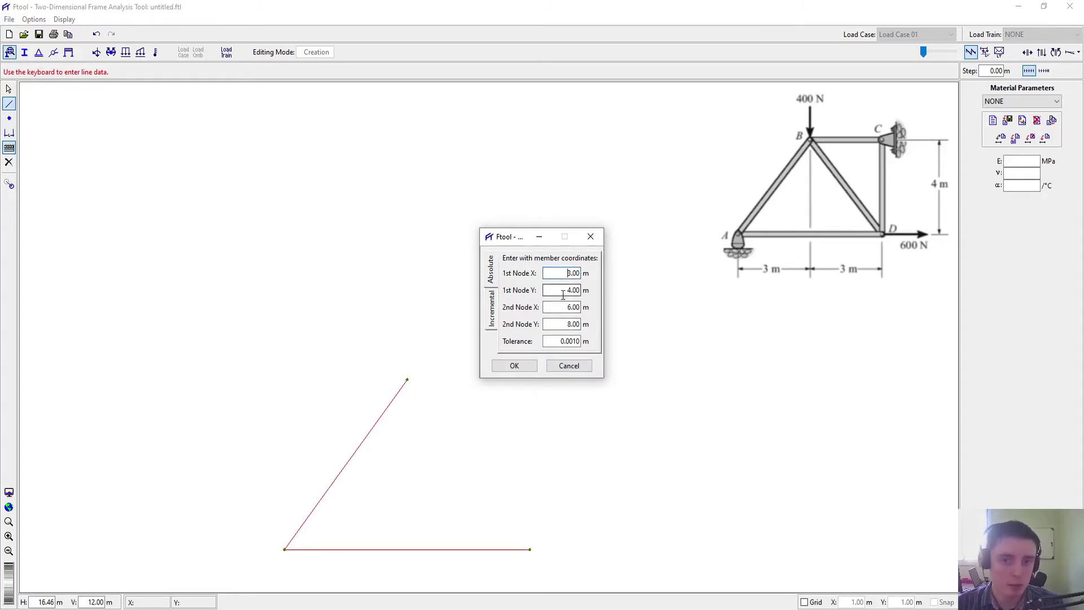
{"action": "left_click", "coordinate": [560, 310]}
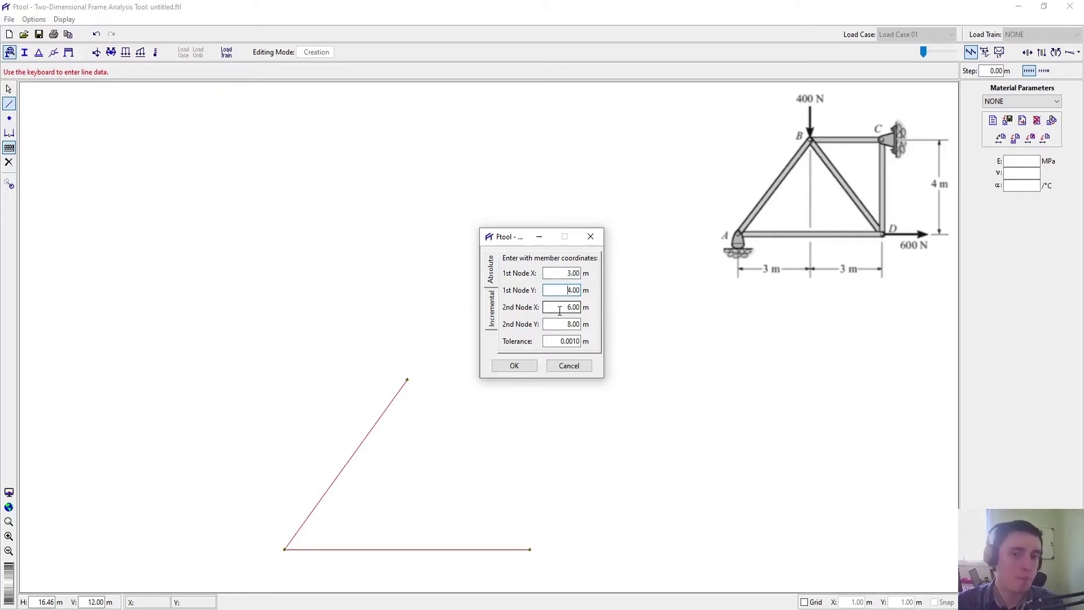
{"action": "left_click_drag", "start_coordinate": [560, 310], "coordinate": [580, 310]}
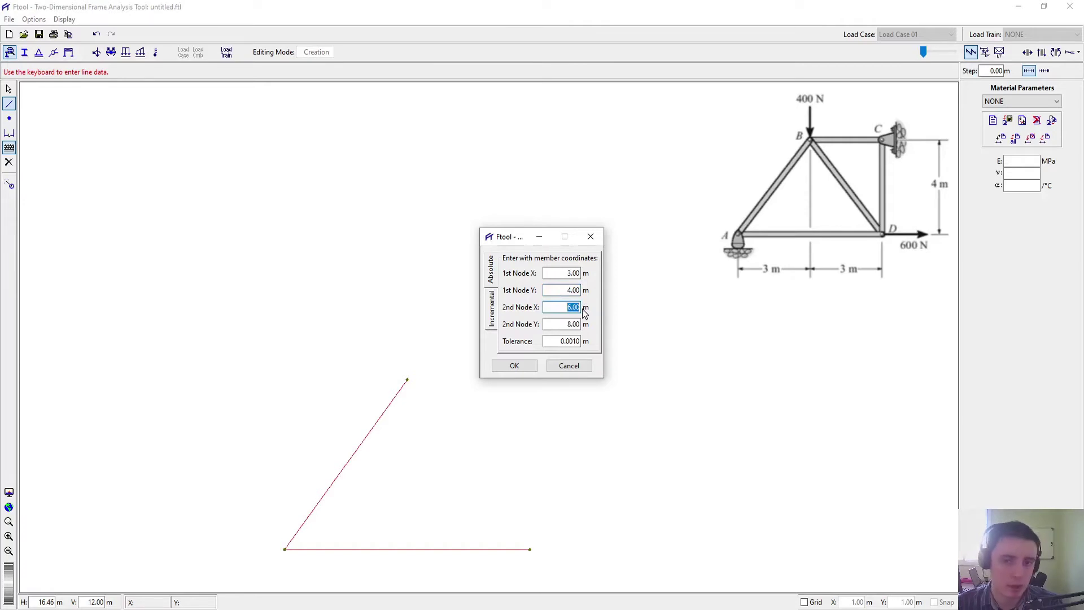
{"action": "left_click_drag", "start_coordinate": [552, 325], "coordinate": [587, 330]}
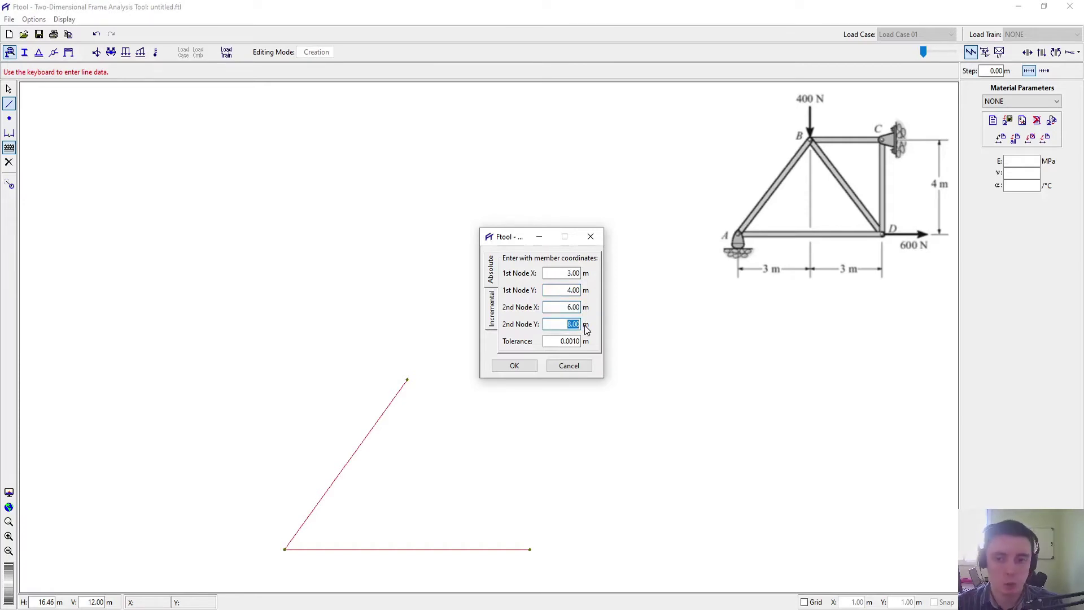
{"action": "type", "text": "4"}
{"action": "left_click", "coordinate": [512, 367]}
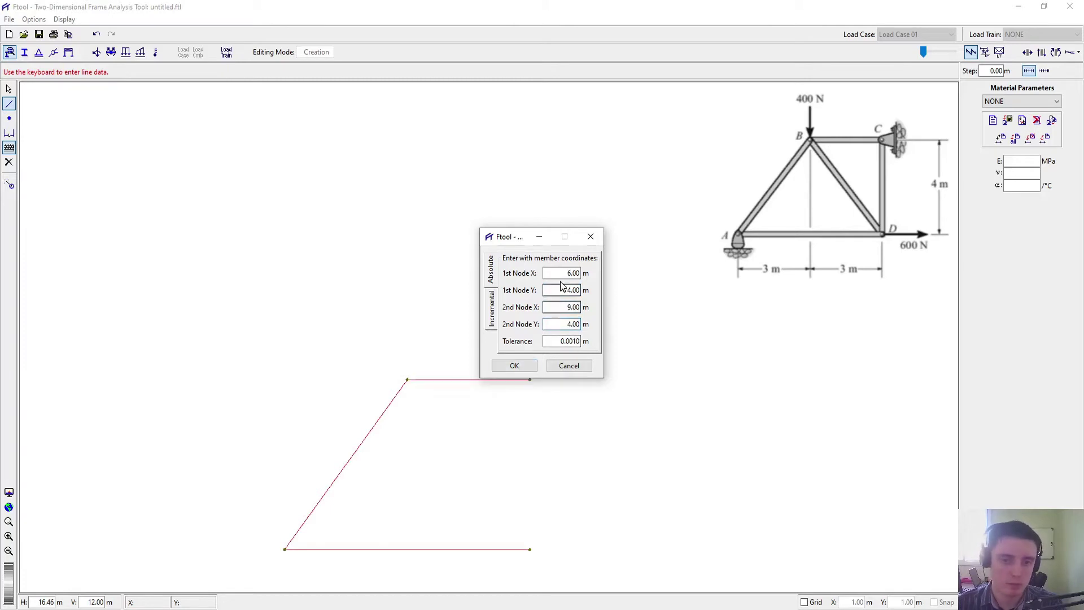
Step: Add the vertical member from (6, 4) down to (6, 0) m
{"action": "left_click_drag", "start_coordinate": [532, 243], "coordinate": [523, 182]}
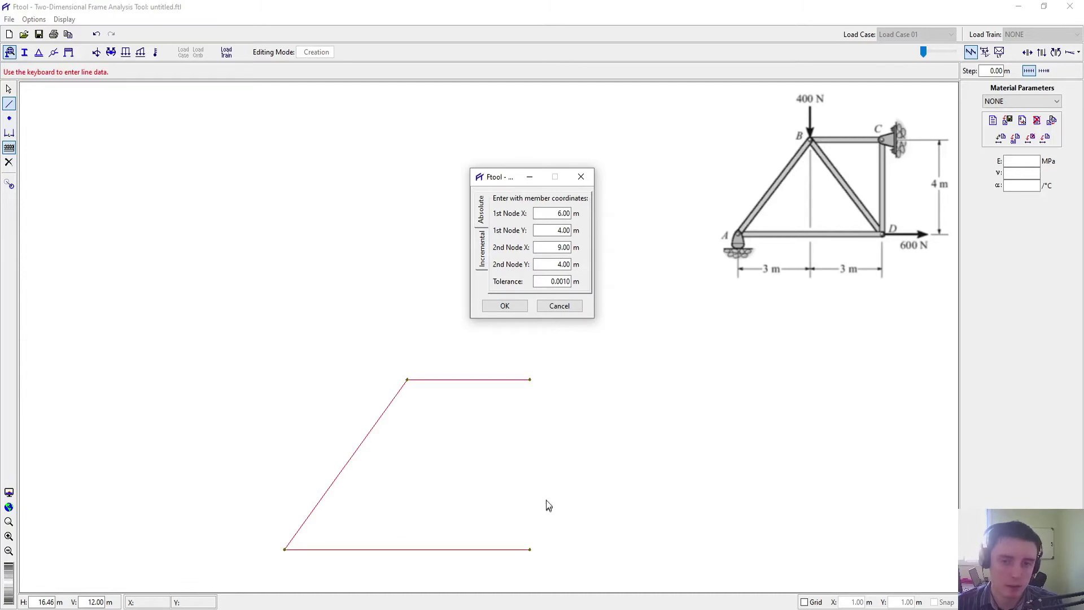
{"action": "left_click", "coordinate": [550, 213]}
{"action": "left_click", "coordinate": [551, 232]}
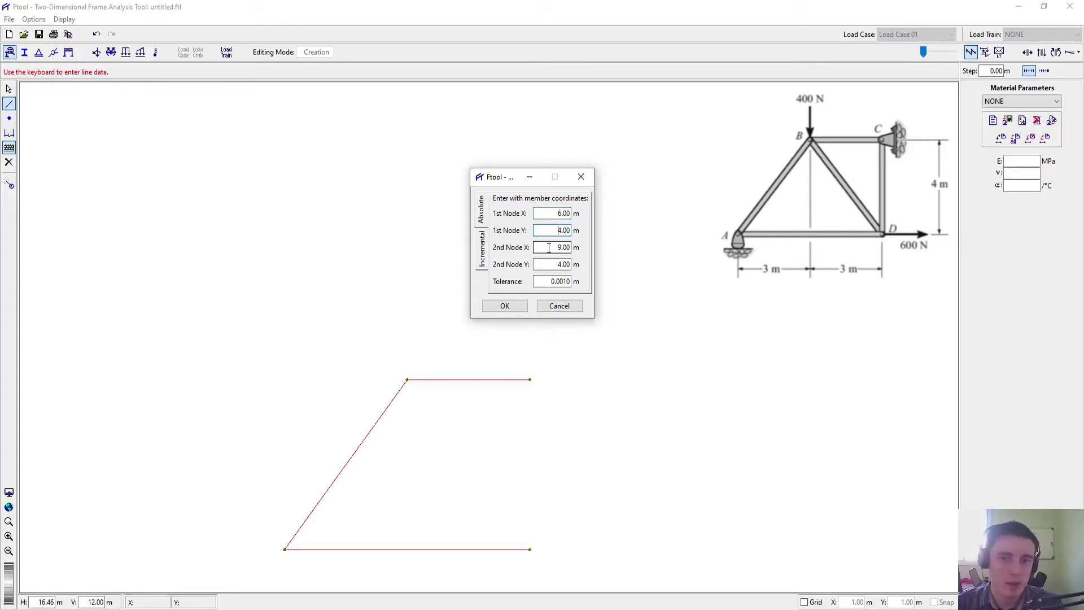
{"action": "double_click", "coordinate": [549, 247]}
{"action": "type", "text": "6"}
{"action": "double_click", "coordinate": [563, 264]}
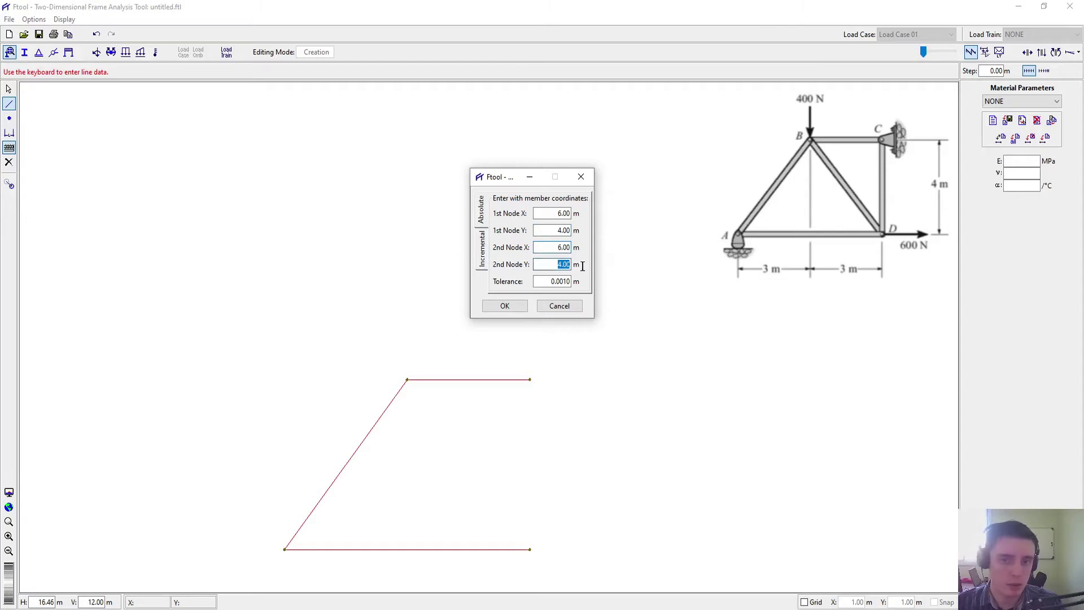
{"action": "type", "text": "0"}
{"action": "left_click", "coordinate": [502, 305]}
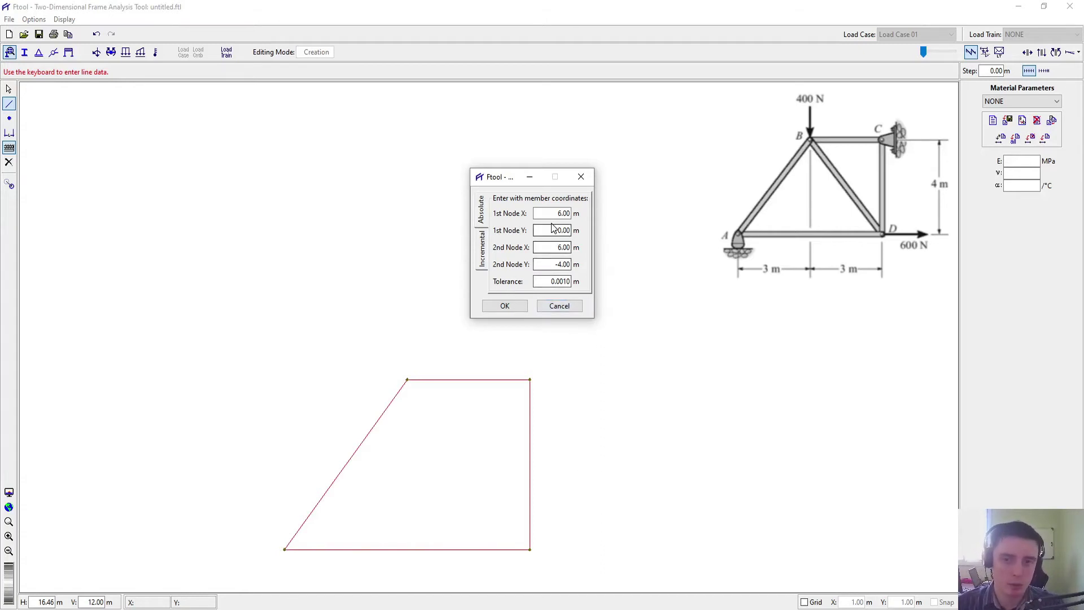
Step: Add the inner diagonal member from (6, 0) to (3, 4) m and finish entering members
{"action": "left_click_drag", "start_coordinate": [552, 231], "coordinate": [574, 233]}
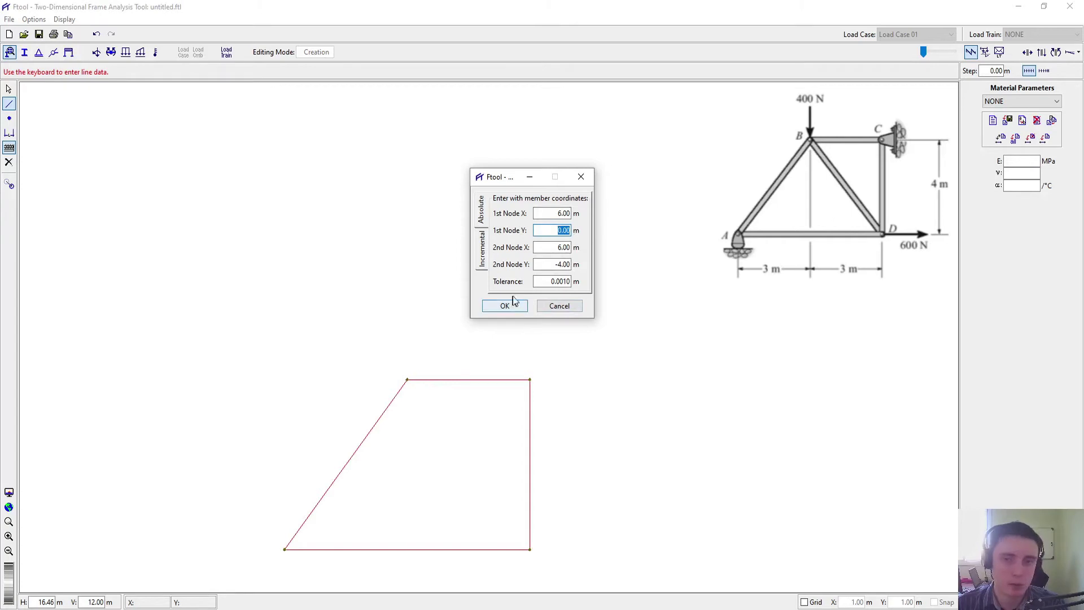
{"action": "left_click", "coordinate": [550, 247]}
{"action": "left_click_drag", "start_coordinate": [550, 247], "coordinate": [582, 250]}
{"action": "type", "text": "3"}
{"action": "key", "text": "Tab"}
{"action": "type", "text": "4"}
{"action": "left_click", "coordinate": [558, 248]}
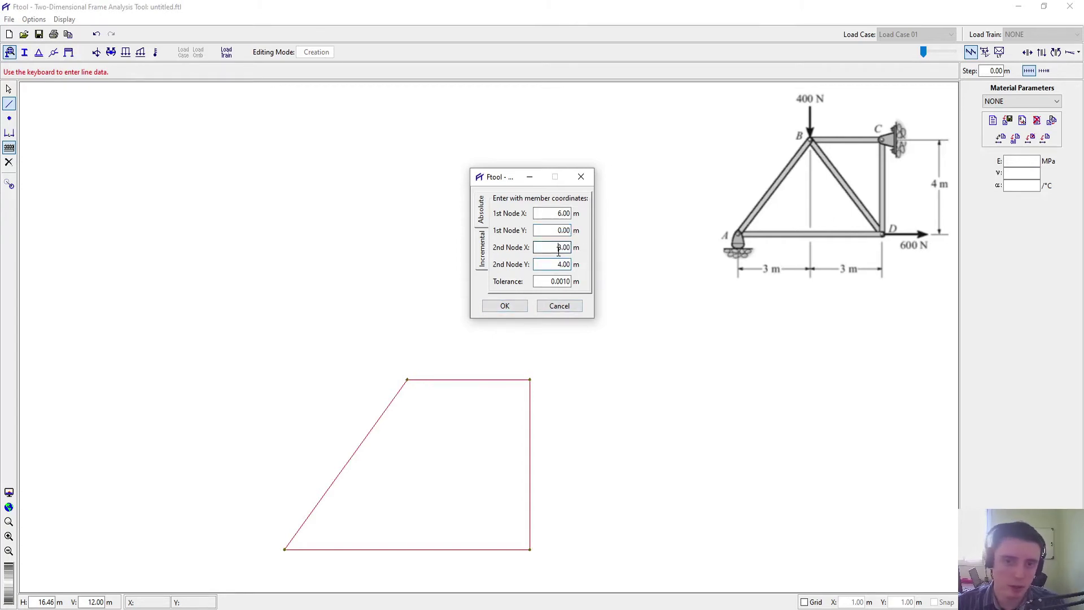
{"action": "left_click", "coordinate": [506, 307]}
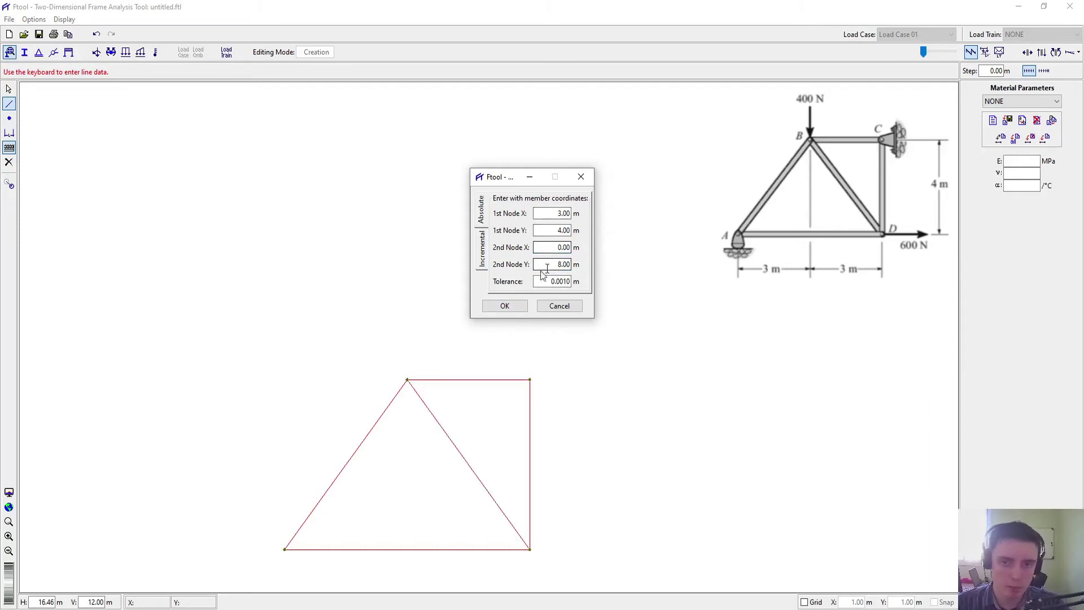
{"action": "left_click", "coordinate": [515, 310]}
{"action": "left_click", "coordinate": [564, 306]}
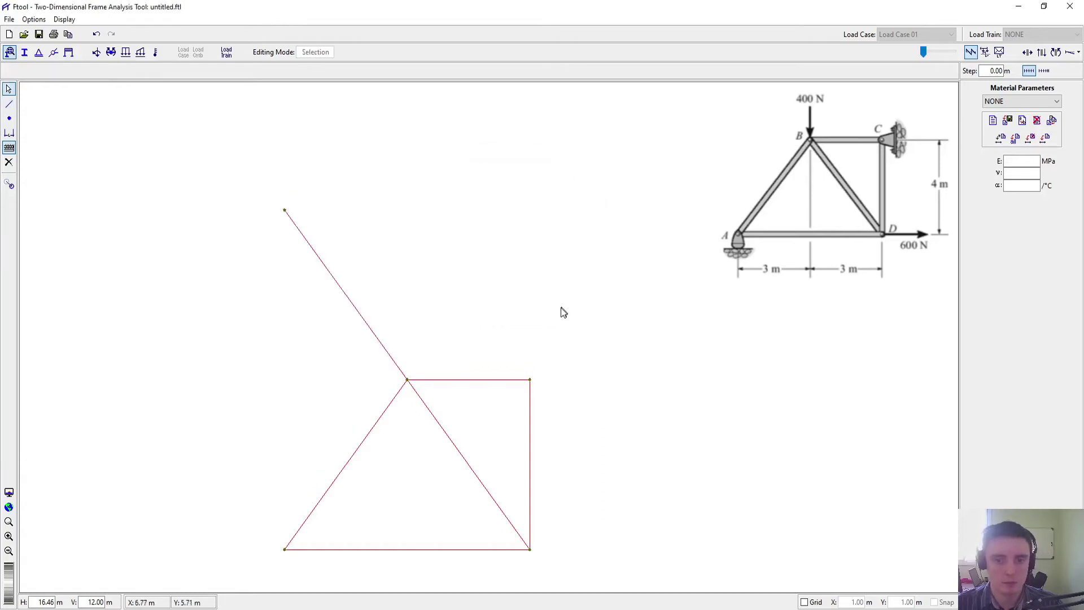
Step: Delete the stray diagonal member above the apex node together with its free end node
{"action": "left_click", "coordinate": [284, 210]}
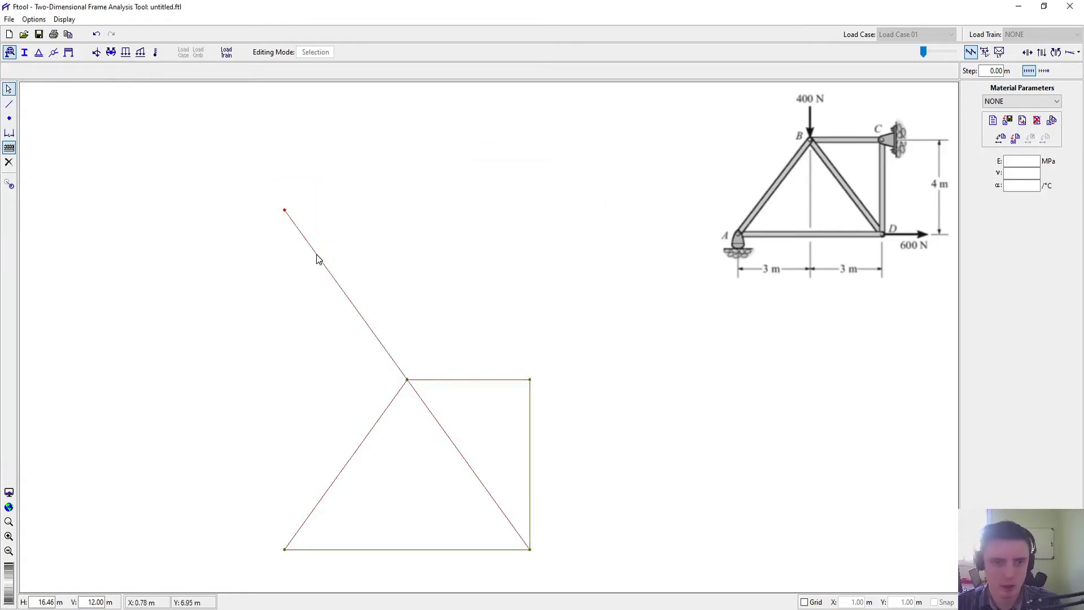
{"action": "key", "text": "Delete"}
{"action": "key", "text": "Return"}
{"action": "left_click", "coordinate": [349, 291]}
{"action": "key", "text": "Delete"}
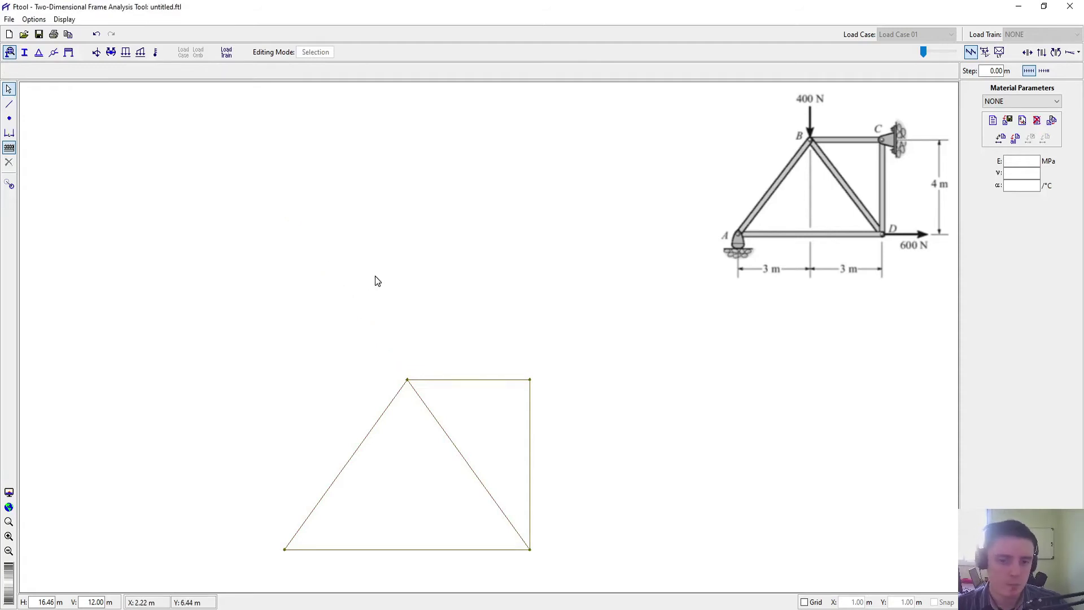
{"action": "scroll", "coordinate": [478, 474], "scroll_direction": "up", "scroll_amount": 2}
{"action": "left_click_drag", "start_coordinate": [475, 482], "coordinate": [466, 453]}
{"action": "scroll", "coordinate": [477, 399], "scroll_direction": "up", "scroll_amount": 1}
{"action": "scroll", "coordinate": [467, 454], "scroll_direction": "up", "scroll_amount": 1}
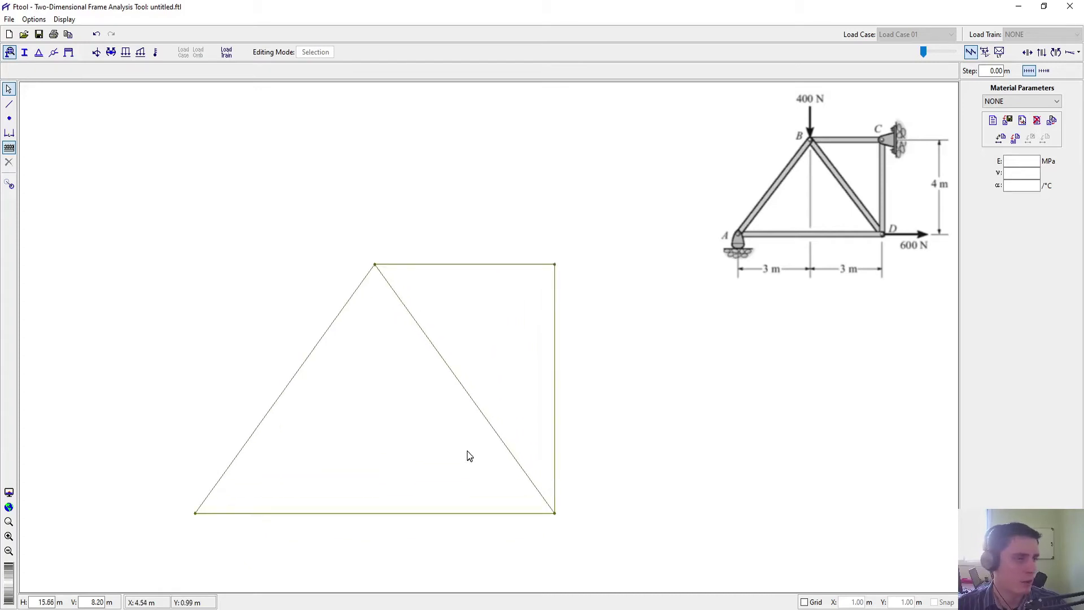
{"action": "left_click", "coordinate": [11, 134]}
{"action": "left_click", "coordinate": [571, 377]}
{"action": "left_click", "coordinate": [9, 135]}
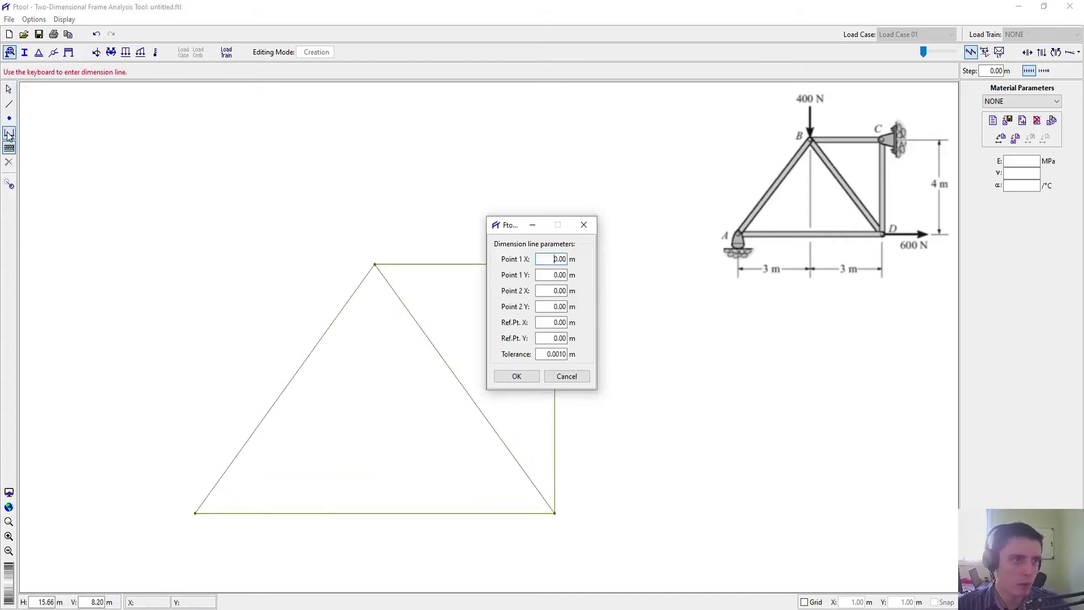
{"action": "left_click", "coordinate": [566, 376]}
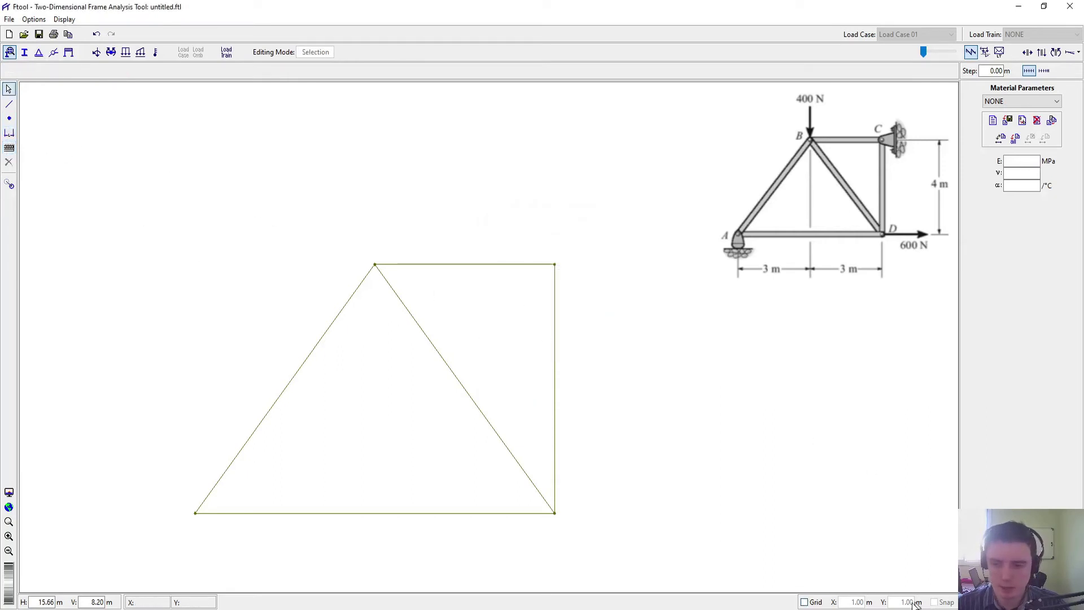
Step: Add a dimension line beside the vertical member CD
{"action": "left_click", "coordinate": [9, 134]}
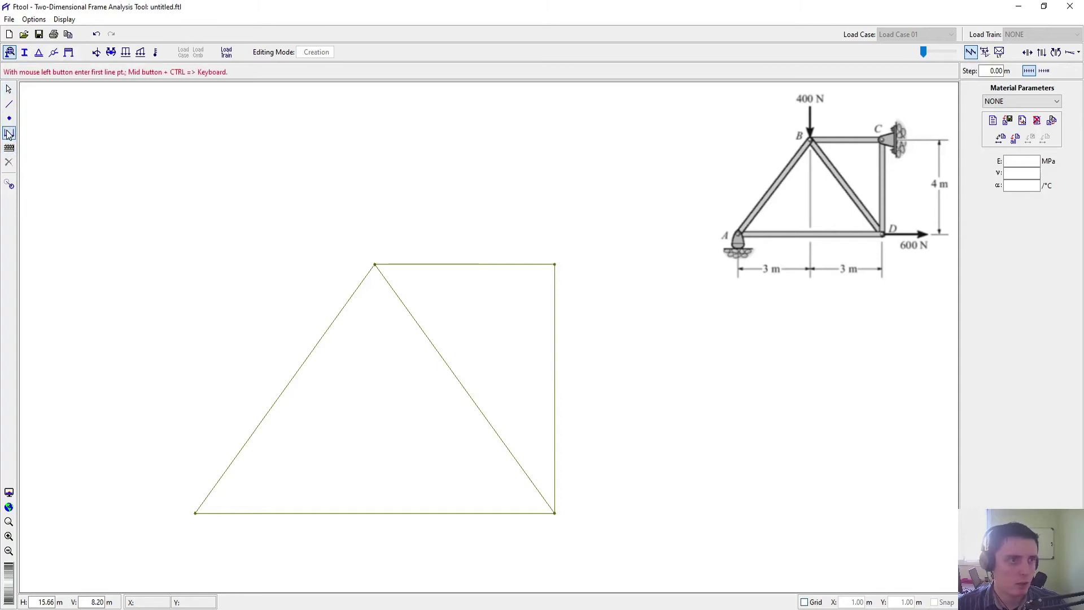
{"action": "left_click", "coordinate": [554, 264]}
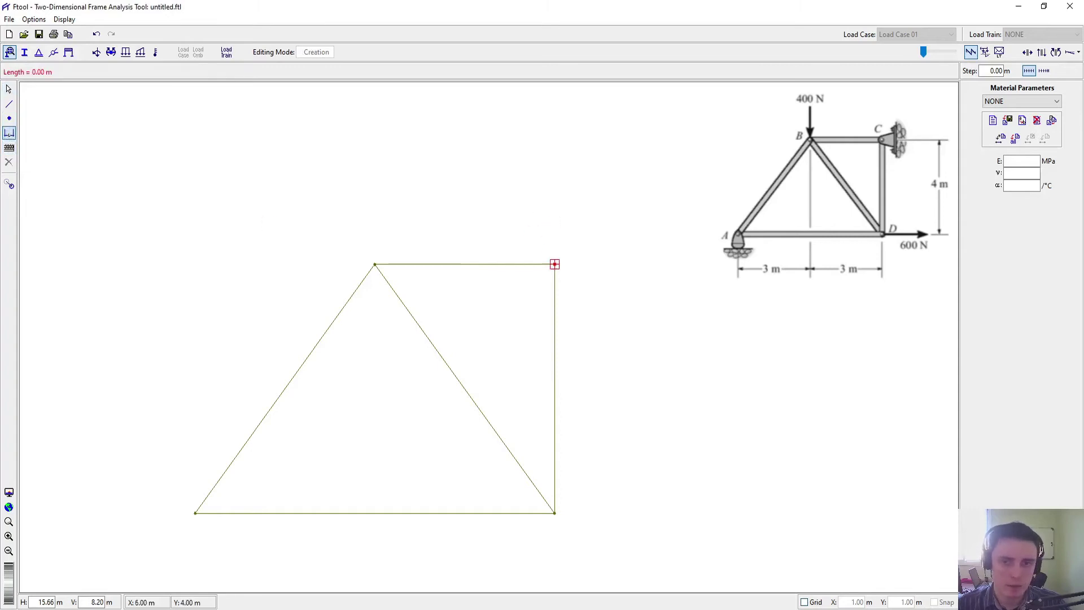
{"action": "left_click", "coordinate": [554, 512]}
{"action": "left_click", "coordinate": [608, 435]}
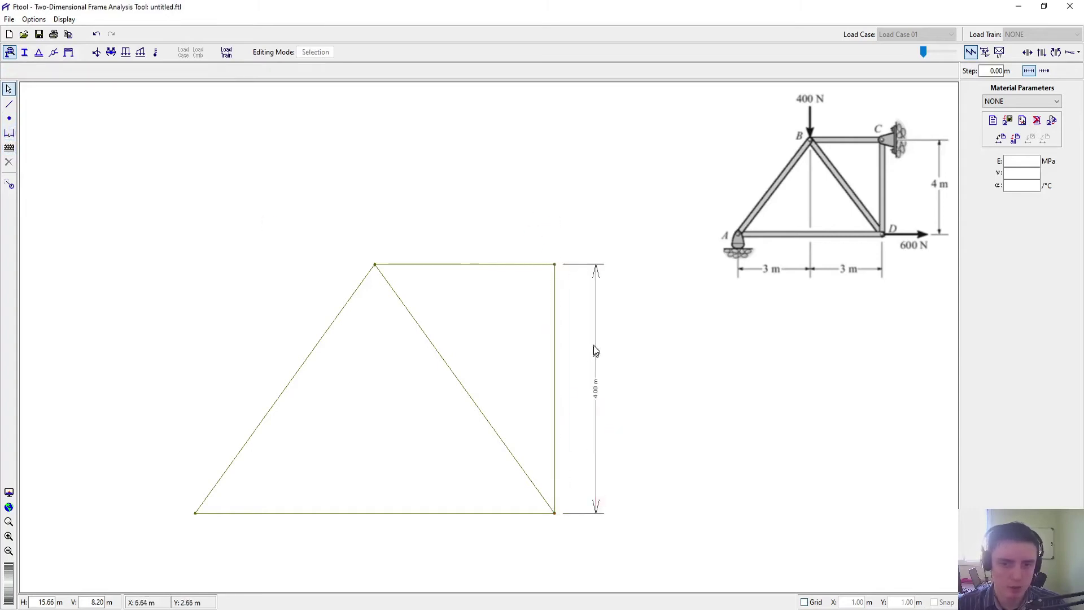
Step: Add a dimension line below the bottom chord, spanning from node A to node D
{"action": "left_click", "coordinate": [9, 134]}
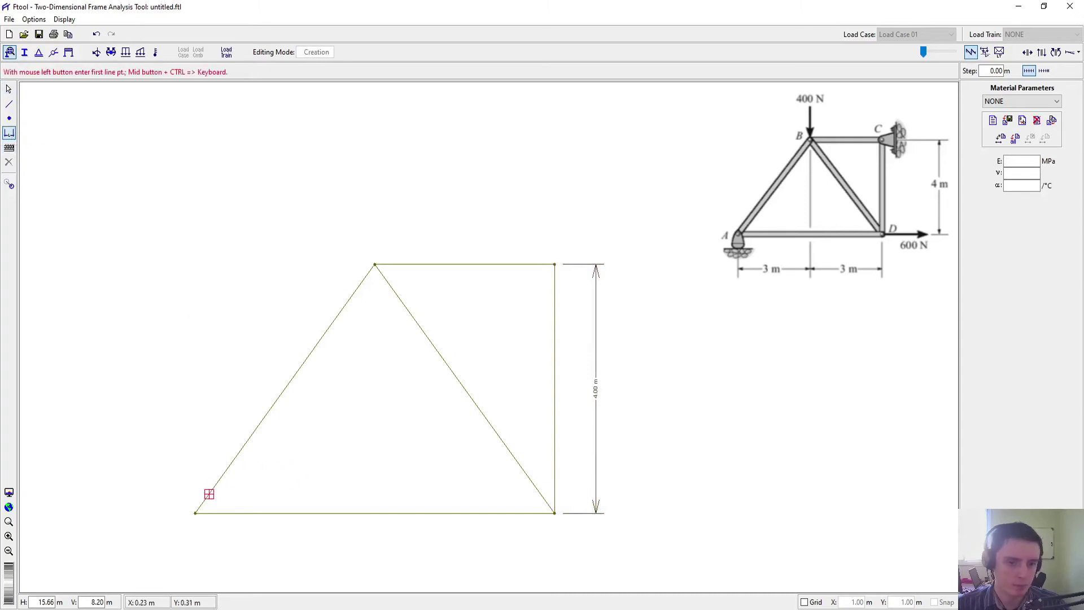
{"action": "left_click", "coordinate": [194, 512]}
{"action": "left_click", "coordinate": [554, 513]}
{"action": "left_click", "coordinate": [554, 559]}
{"action": "key", "text": "Escape"}
Step: Add a dimension line above the top chord, spanning from node B to node C
{"action": "left_click", "coordinate": [9, 132]}
{"action": "left_click", "coordinate": [374, 264]}
{"action": "left_click", "coordinate": [554, 263]}
{"action": "left_click", "coordinate": [563, 231]}
{"action": "key", "text": "Escape"}
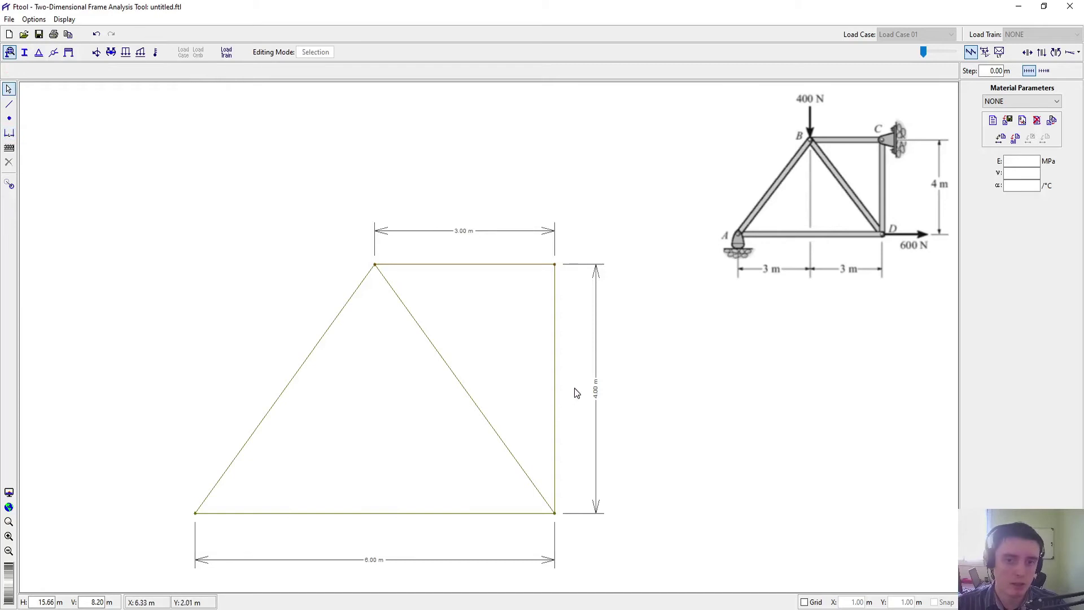
Step: Delete the dimension lines of the top chord, the vertical member and the bottom chord
{"action": "left_click", "coordinate": [531, 231]}
{"action": "key", "text": "Delete"}
{"action": "left_click", "coordinate": [598, 286]}
{"action": "key", "text": "Delete"}
{"action": "left_click", "coordinate": [542, 560]}
{"action": "key", "text": "Delete"}
Step: Apply a roller support to node A by fixing only its Y displacement
{"action": "left_click_drag", "start_coordinate": [179, 491], "coordinate": [246, 546]}
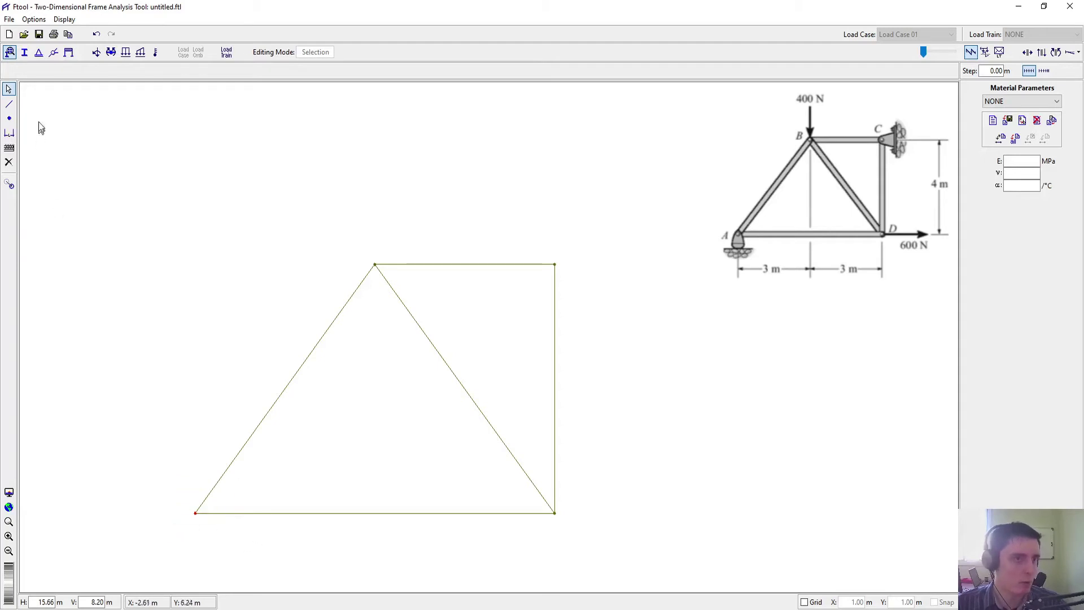
{"action": "left_click", "coordinate": [39, 52]}
{"action": "left_click", "coordinate": [1016, 154]}
{"action": "left_click", "coordinate": [1044, 105]}
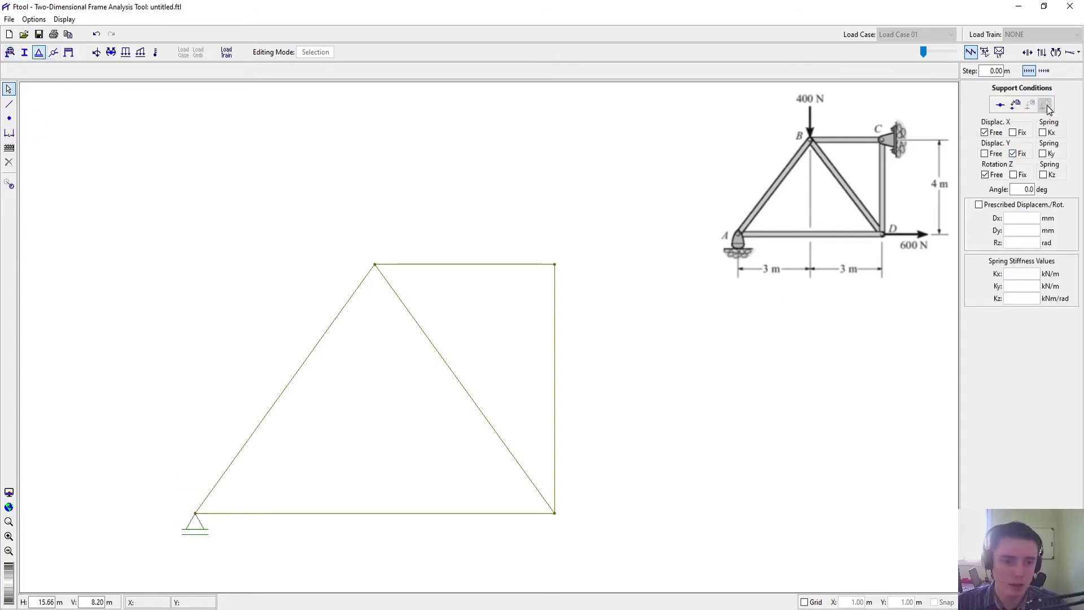
Step: Apply a pinned support to node C with both X and Y displacements fixed
{"action": "left_click_drag", "start_coordinate": [546, 244], "coordinate": [567, 273]}
{"action": "left_click", "coordinate": [1012, 132]}
{"action": "left_click", "coordinate": [1045, 105]}
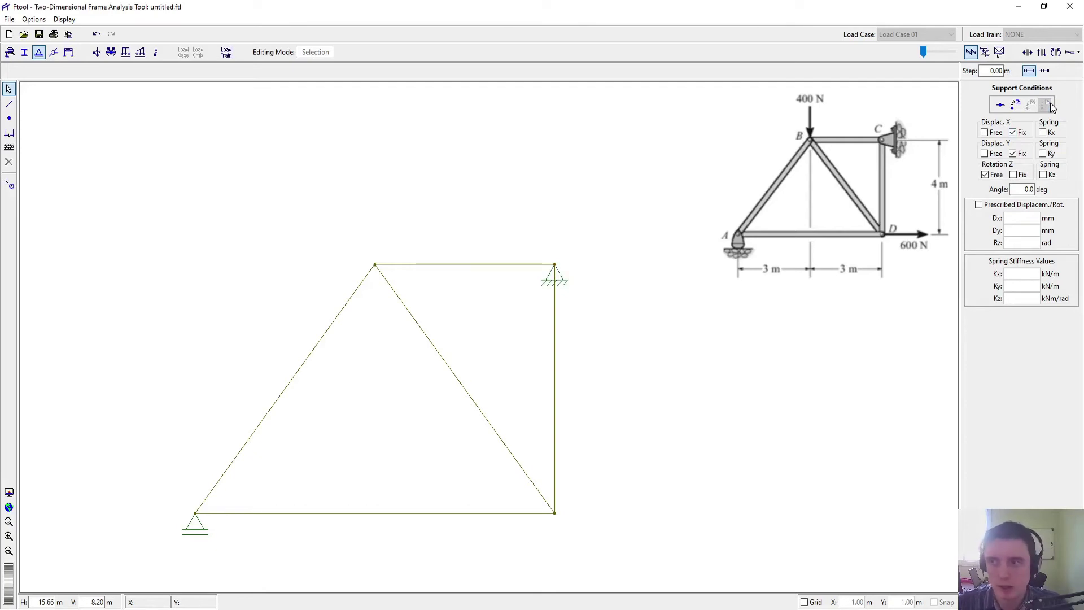
Step: Rotate the pinned support at node C to an angle of 90 degrees
{"action": "left_click_drag", "start_coordinate": [1020, 190], "coordinate": [1044, 190]}
{"action": "type", "text": "90"}
{"action": "key", "text": "Return"}
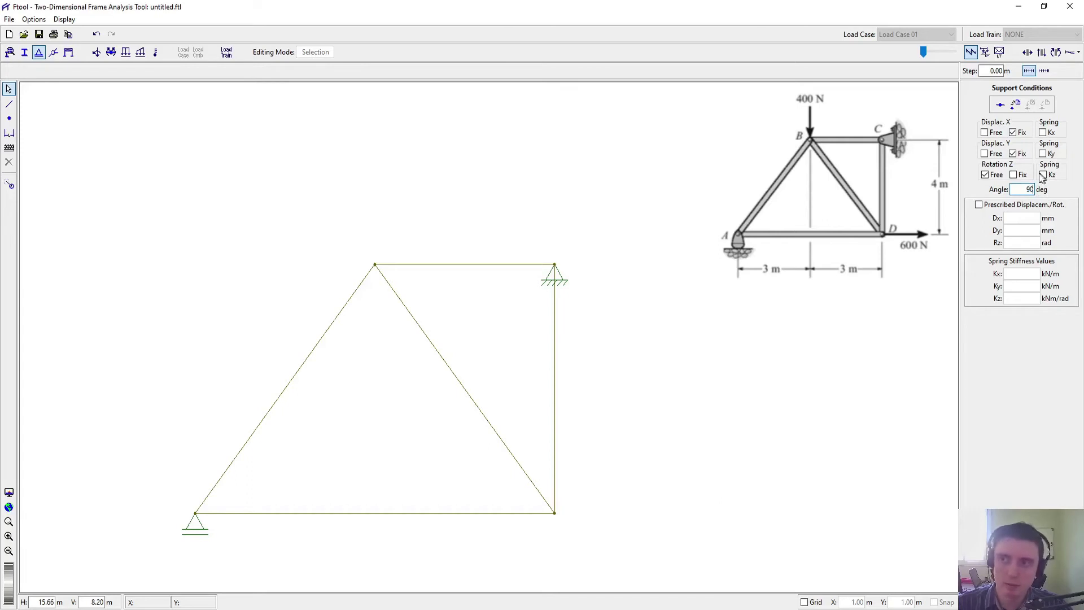
{"action": "left_click_drag", "start_coordinate": [534, 242], "coordinate": [576, 276]}
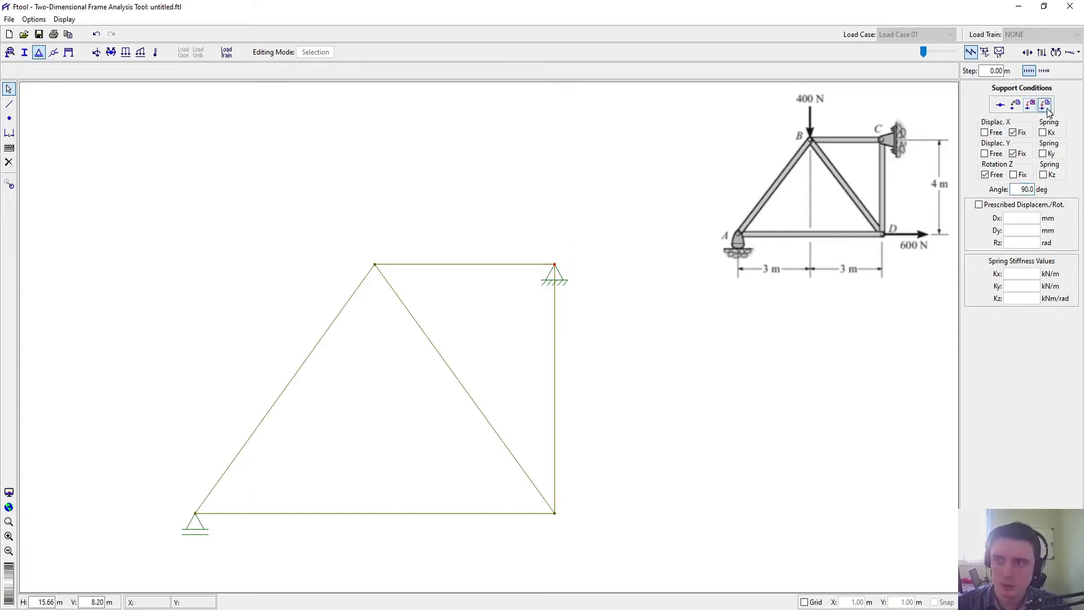
{"action": "left_click", "coordinate": [1044, 106]}
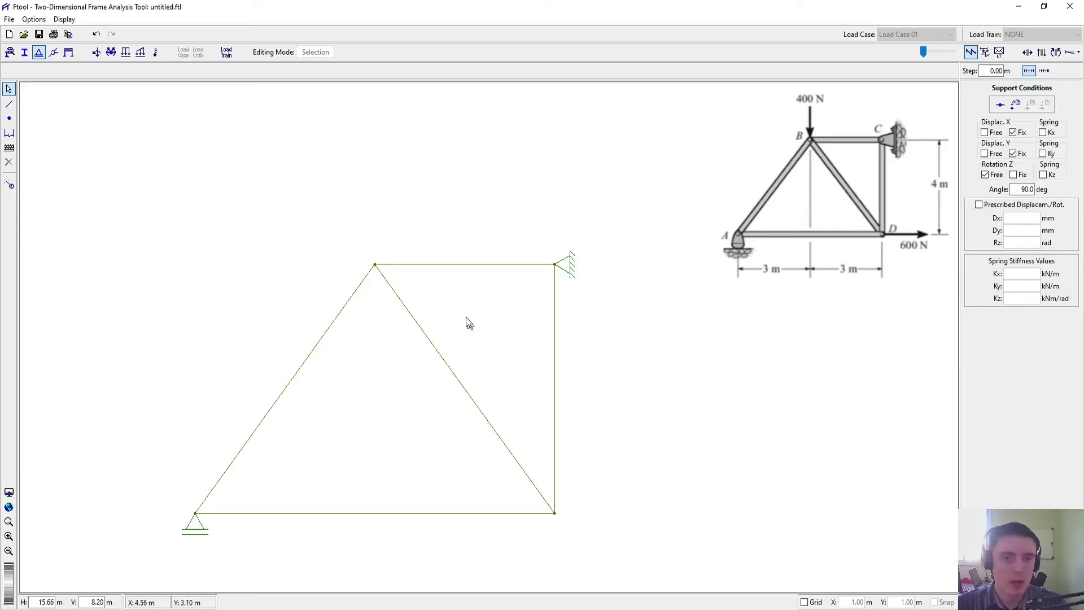
Step: Create a nodal load labelled -400 with Fy of -400 kN and apply it to apex node B
{"action": "left_click", "coordinate": [98, 53]}
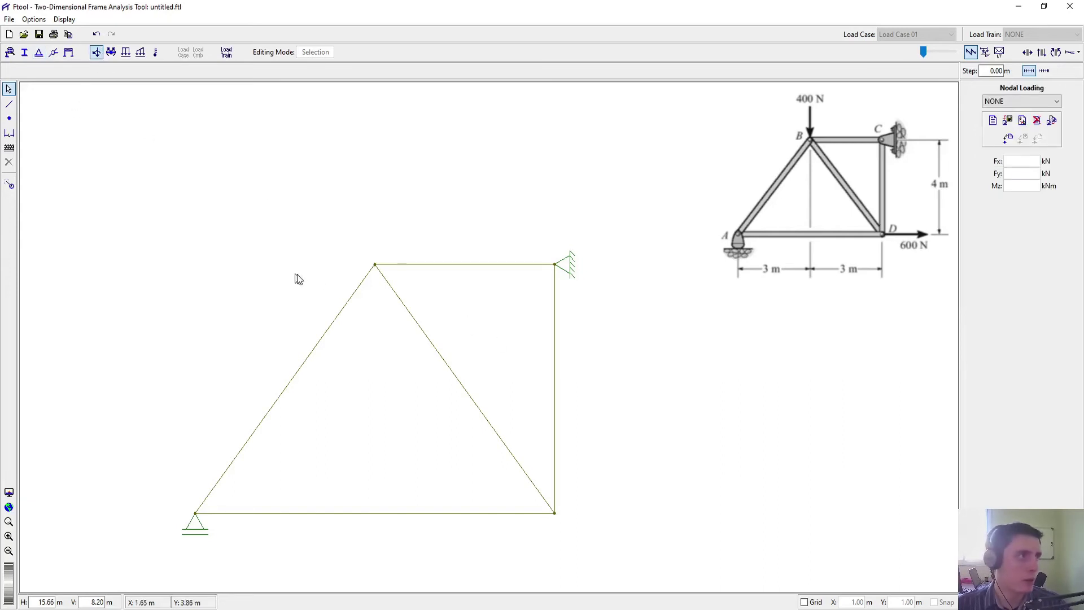
{"action": "left_click_drag", "start_coordinate": [333, 246], "coordinate": [467, 303]}
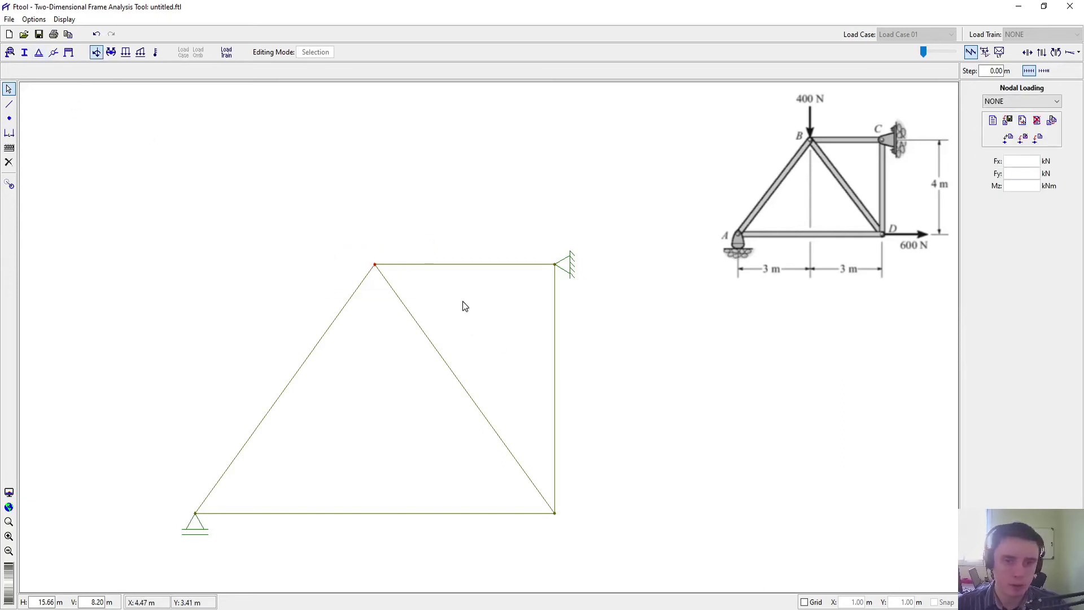
{"action": "left_click", "coordinate": [993, 120]}
{"action": "type", "text": "-400"}
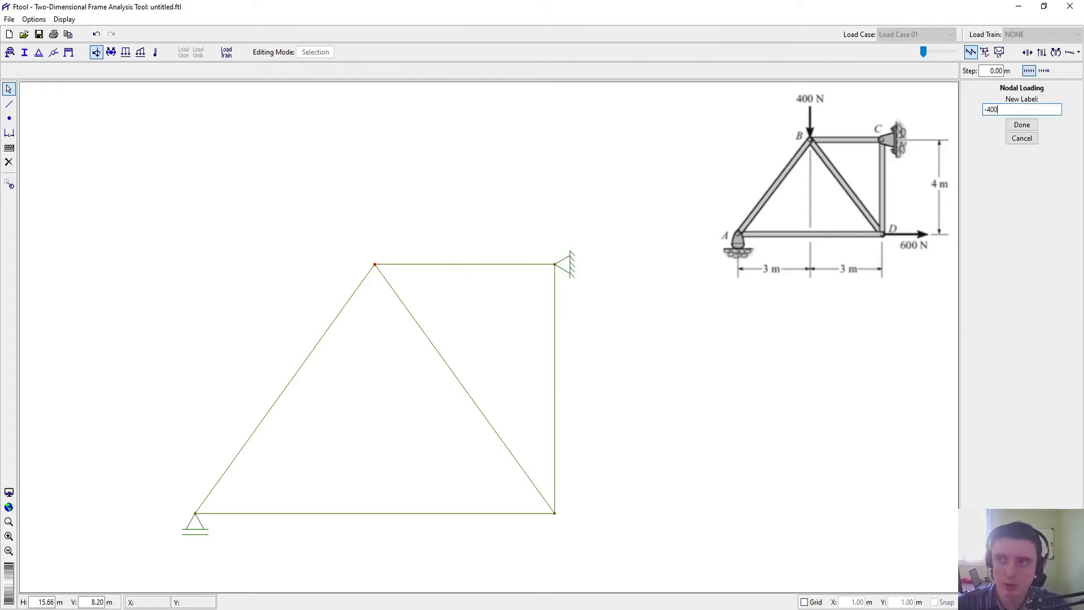
{"action": "left_click", "coordinate": [1021, 125]}
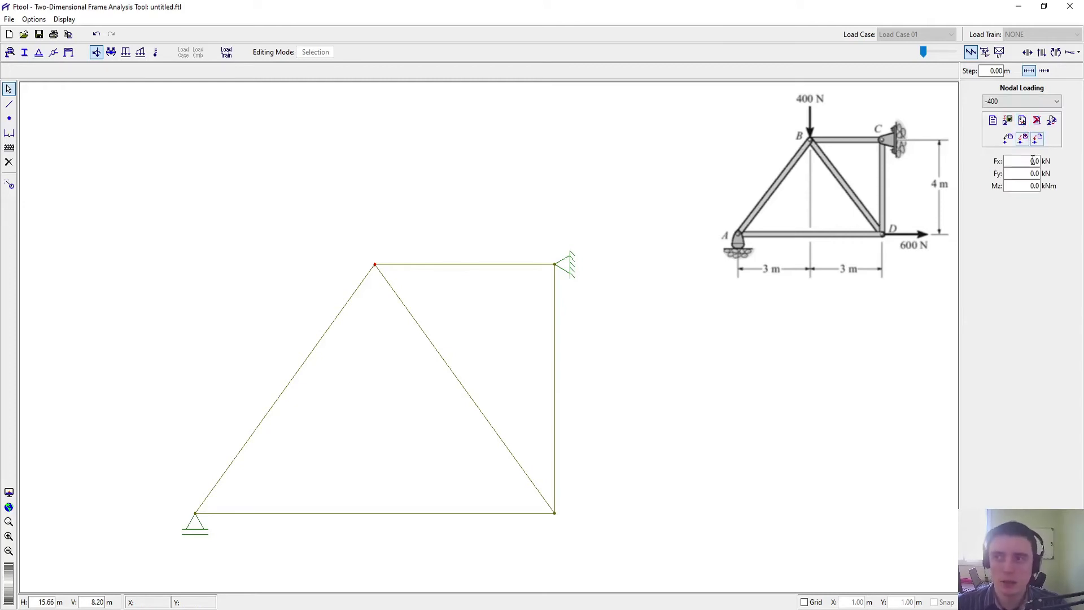
{"action": "double_click", "coordinate": [1021, 175]}
{"action": "type", "text": "-400"}
{"action": "left_click", "coordinate": [1037, 138]}
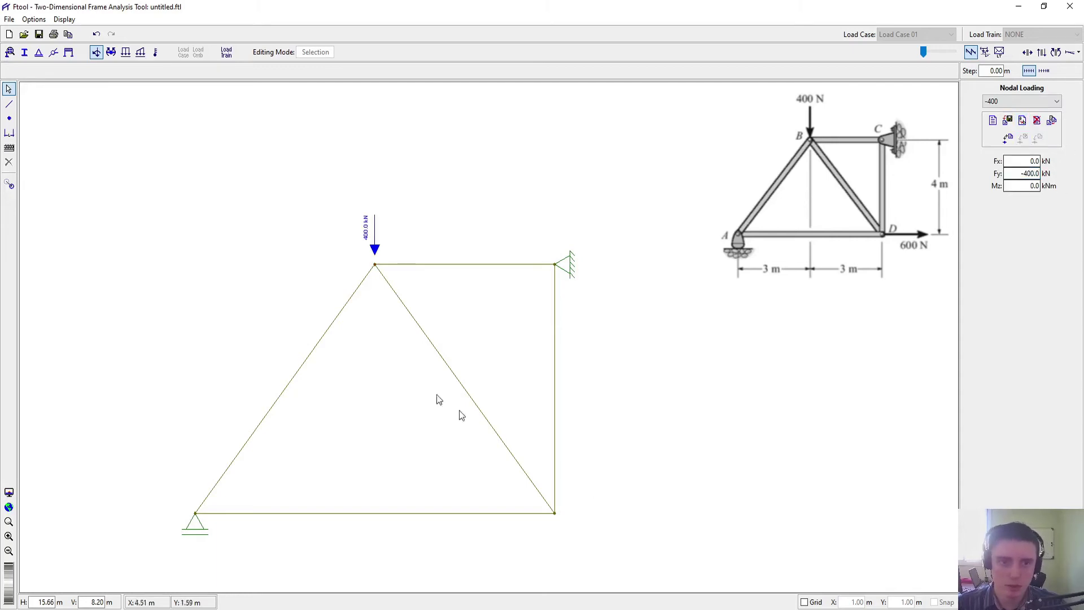
Step: Create a nodal load labelled 600 with Fx of 600 kN and apply it to node D
{"action": "left_click", "coordinate": [555, 512]}
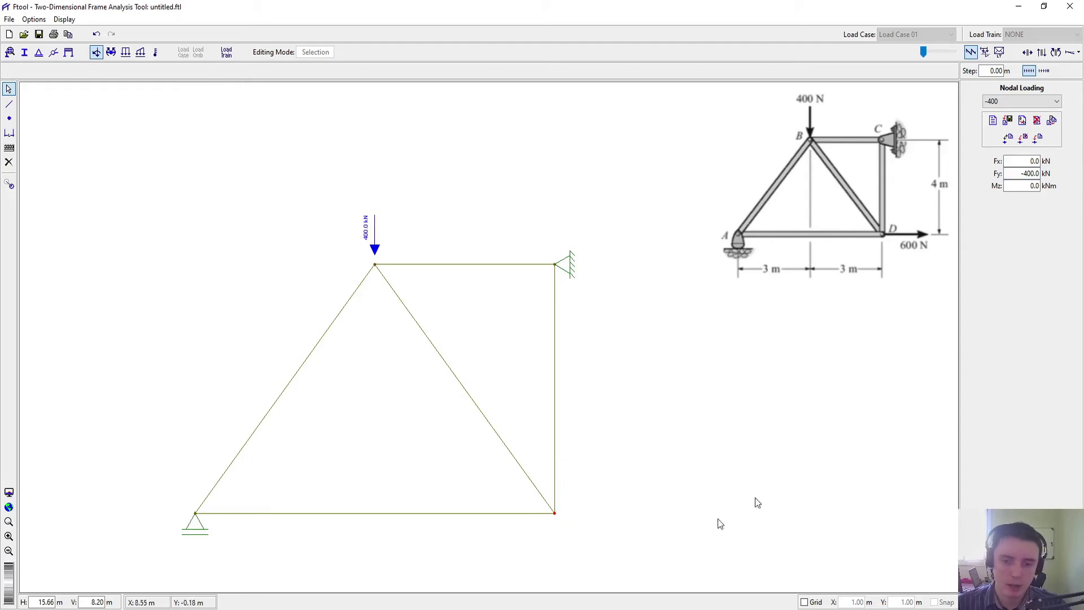
{"action": "left_click", "coordinate": [990, 121]}
{"action": "type", "text": "600"}
{"action": "left_click", "coordinate": [1024, 125]}
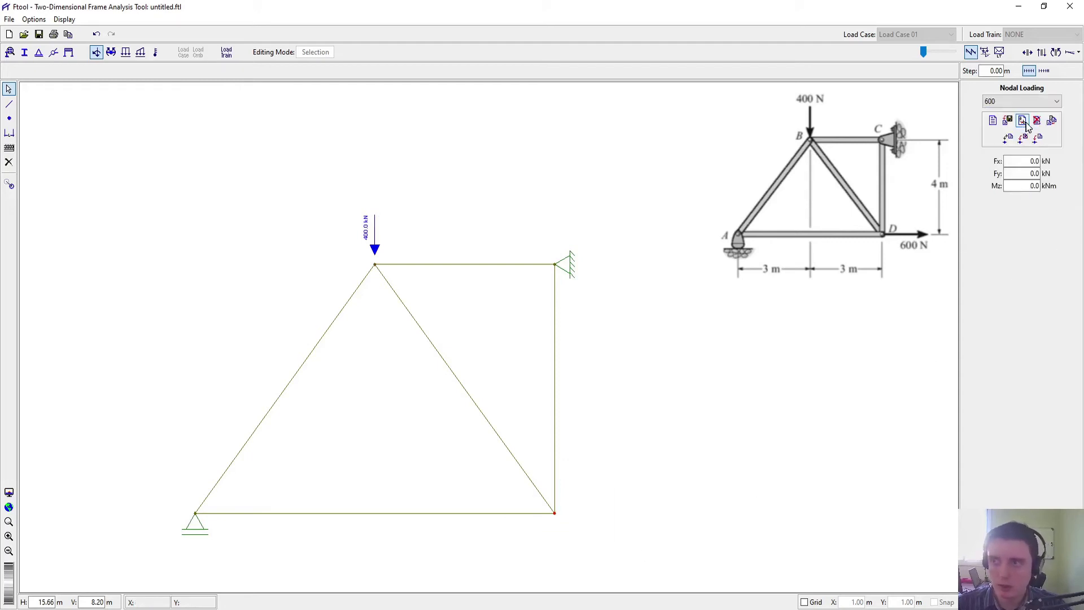
{"action": "left_click_drag", "start_coordinate": [1025, 161], "coordinate": [1065, 159]}
{"action": "type", "text": "600"}
{"action": "left_click", "coordinate": [1037, 137]}
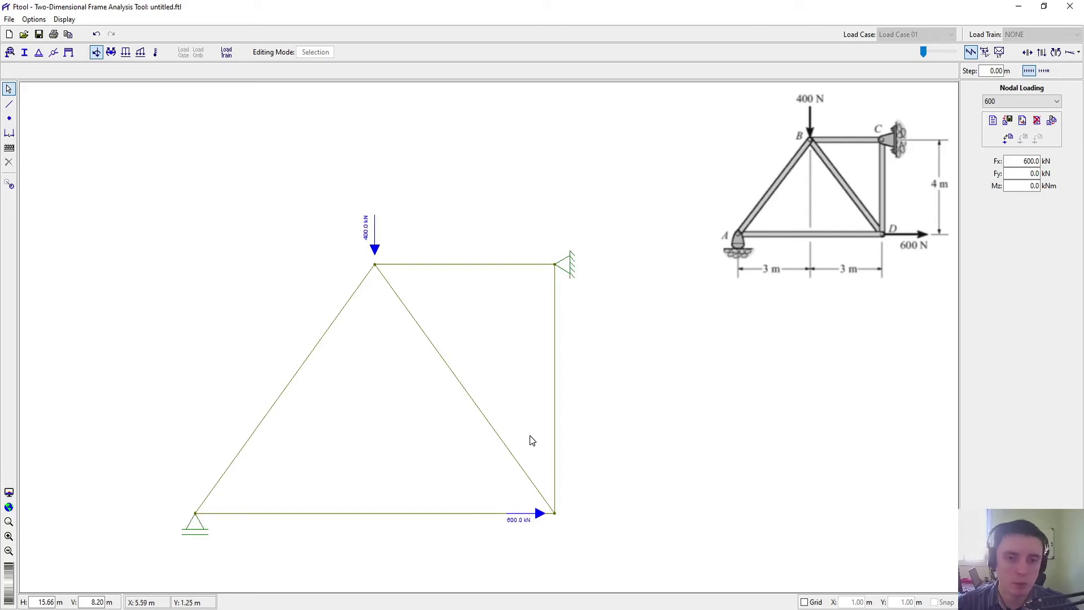
Step: Create a Generic Isotropic material labelled Genérico and apply it to all truss members
{"action": "left_click", "coordinate": [9, 51]}
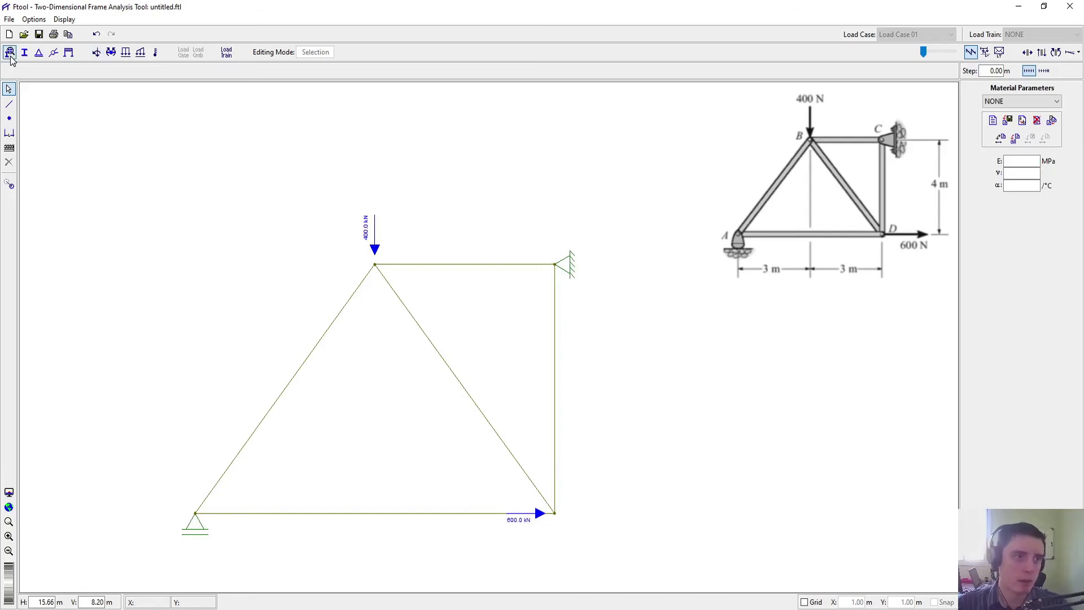
{"action": "left_click", "coordinate": [992, 120]}
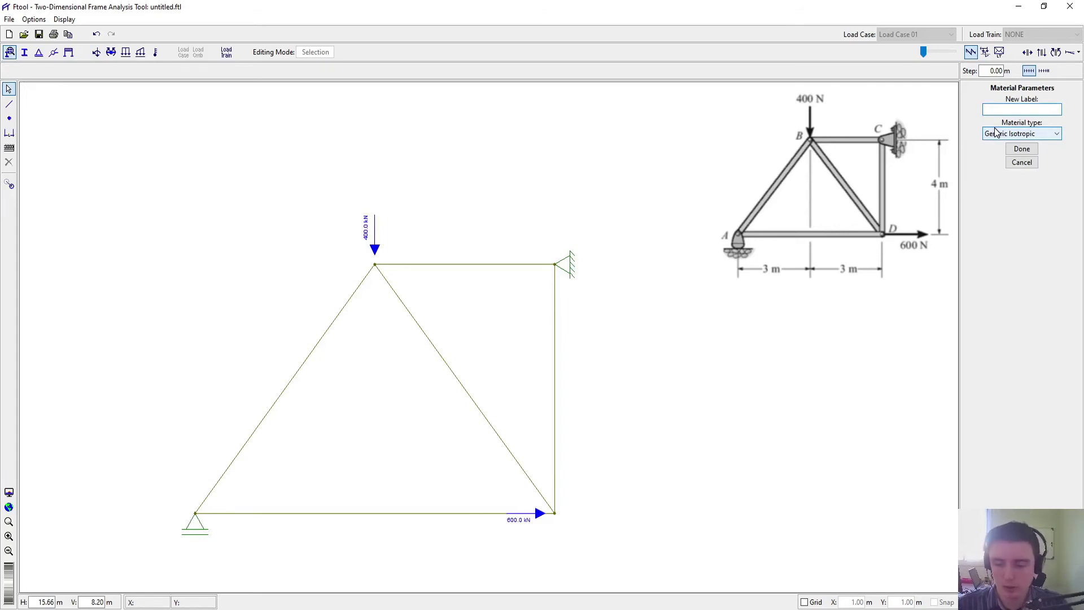
{"action": "type", "text": "Genérico"}
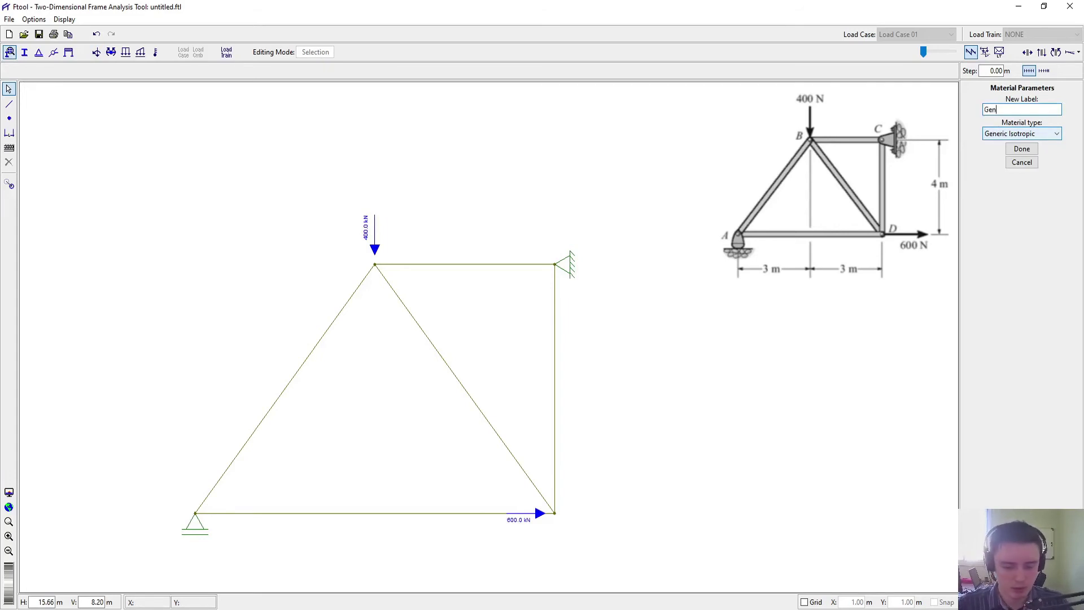
{"action": "left_click", "coordinate": [1023, 149]}
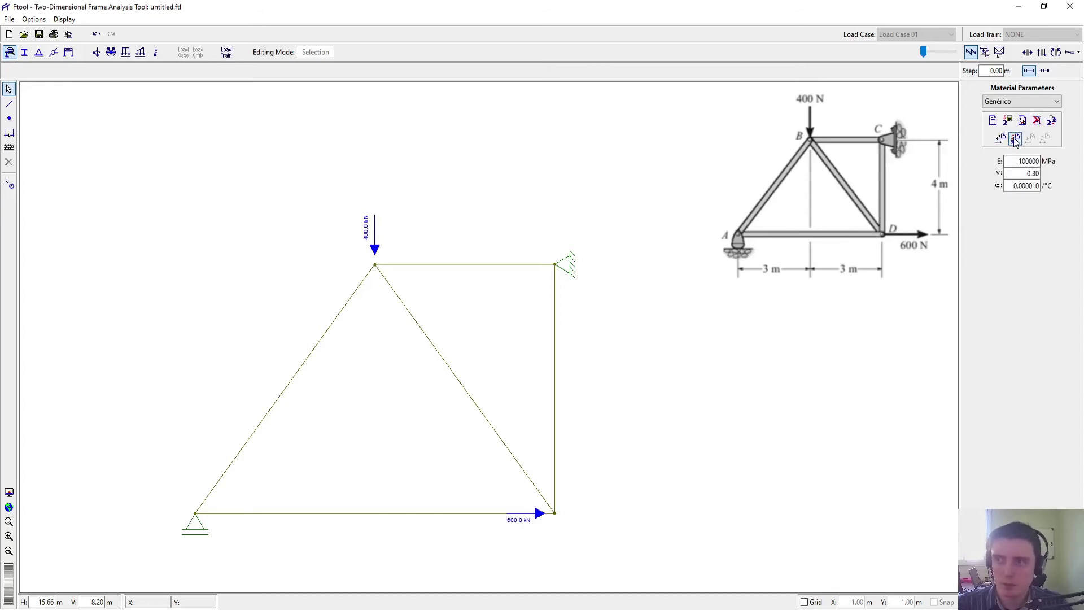
{"action": "left_click_drag", "start_coordinate": [80, 175], "coordinate": [675, 545]}
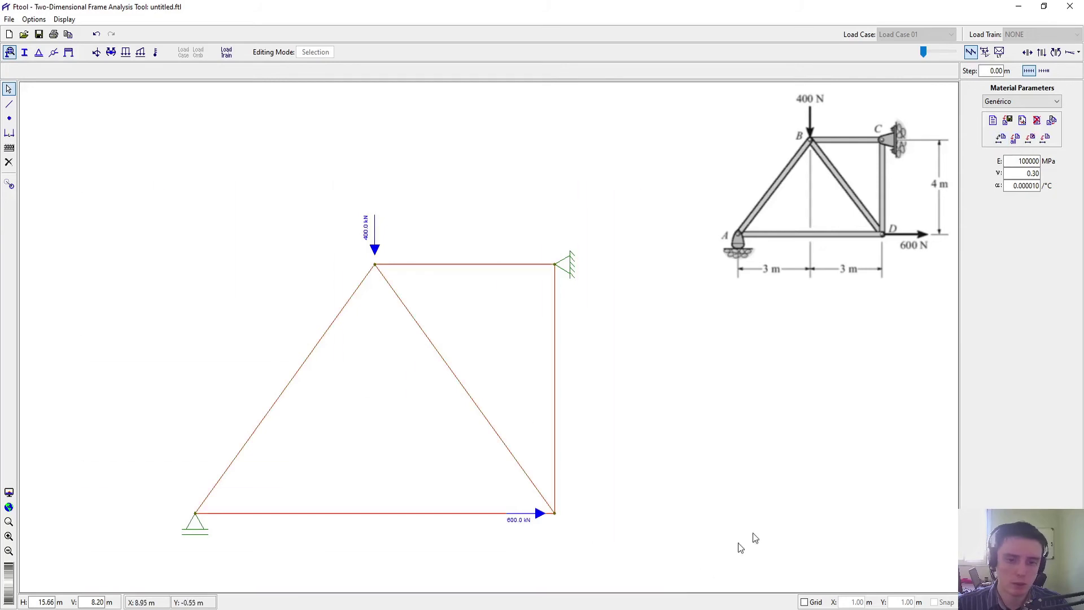
{"action": "left_click", "coordinate": [1046, 144]}
Step: Create a section property labelled Retangular using the parameterized Rectangle shape
{"action": "left_click", "coordinate": [25, 52]}
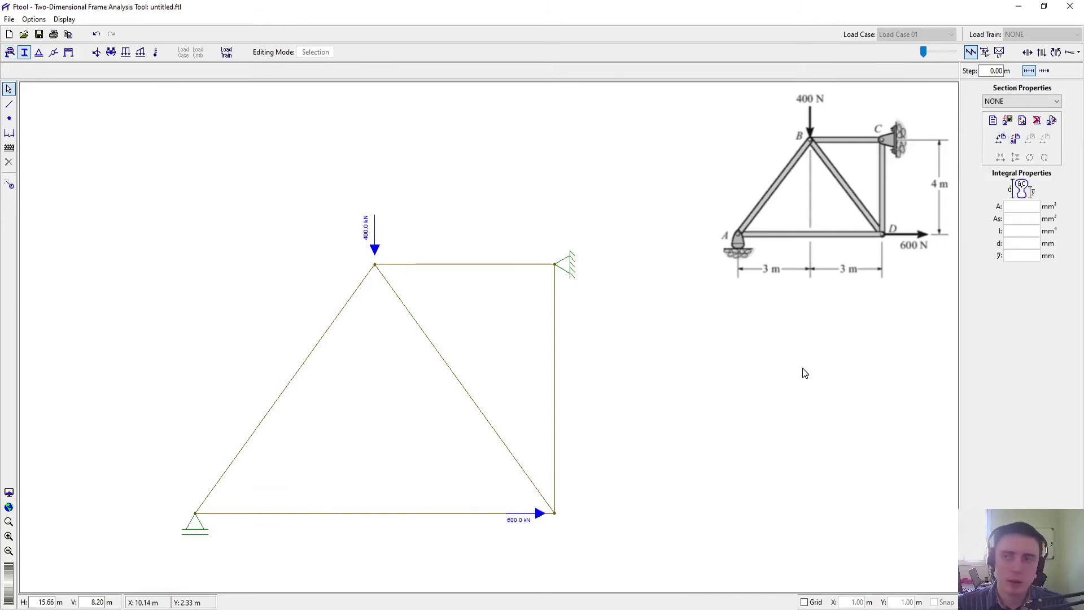
{"action": "left_click", "coordinate": [992, 120]}
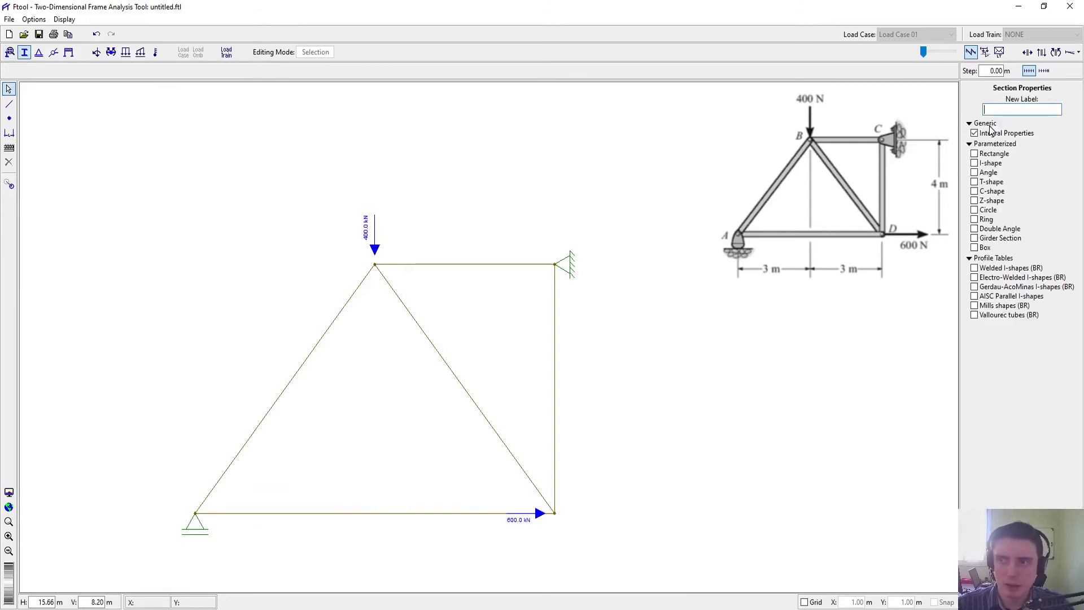
{"action": "type", "text": "Re"}
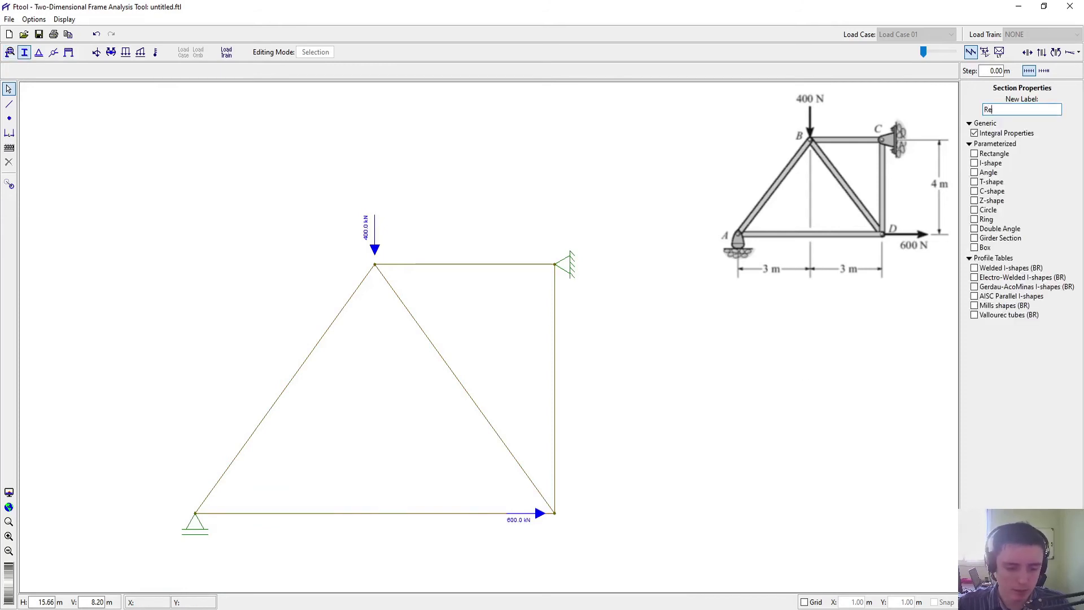
{"action": "type", "text": "tangular"}
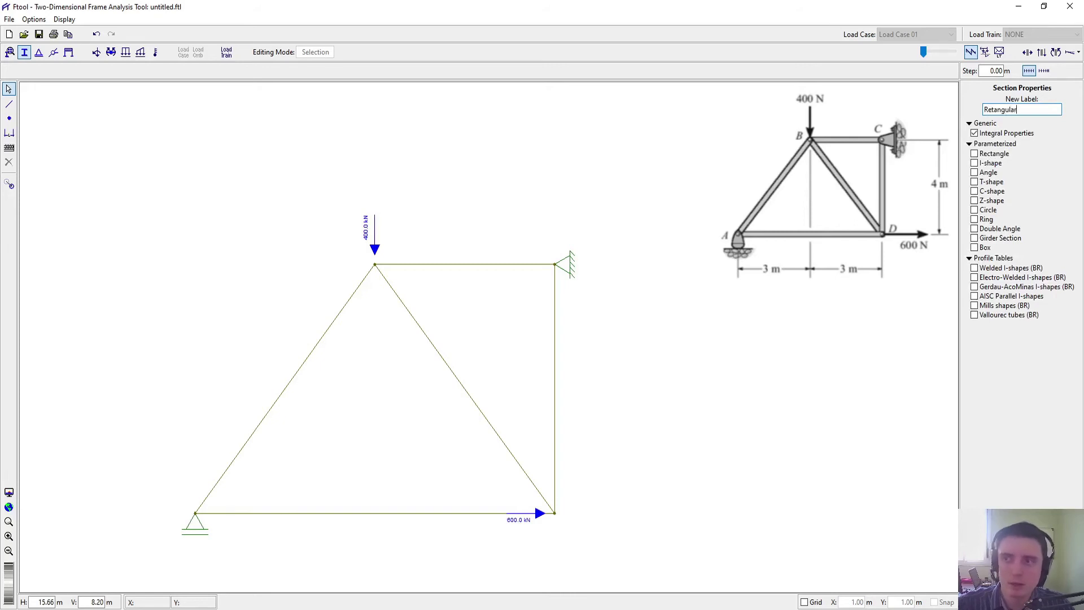
{"action": "left_click", "coordinate": [973, 153]}
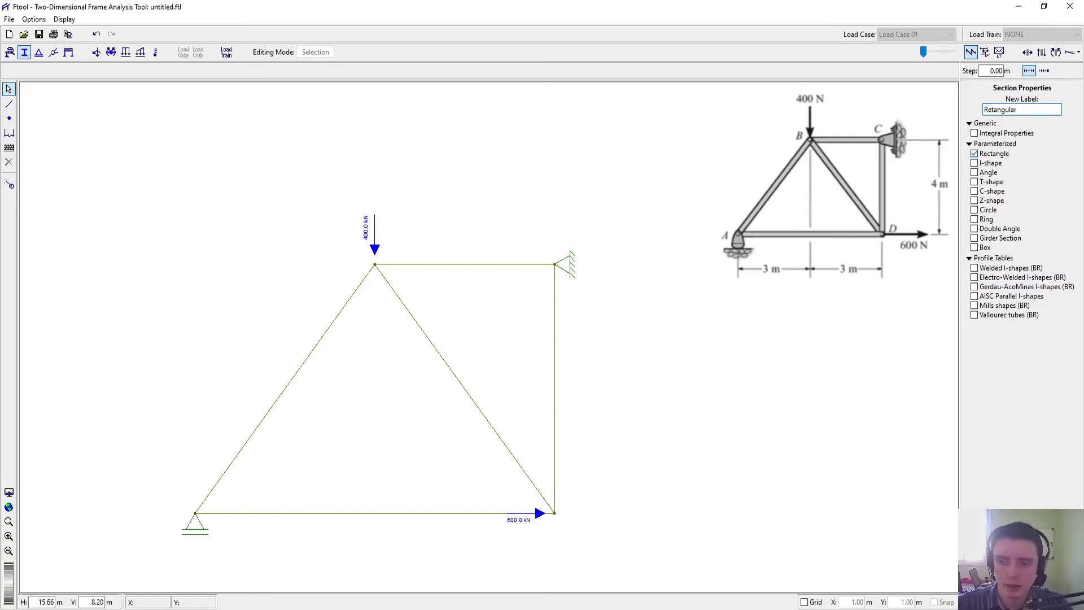
{"action": "left_click", "coordinate": [1003, 585]}
Step: Set the rectangular section's depth d and width b to 200 mm each
{"action": "left_click", "coordinate": [1028, 219]}
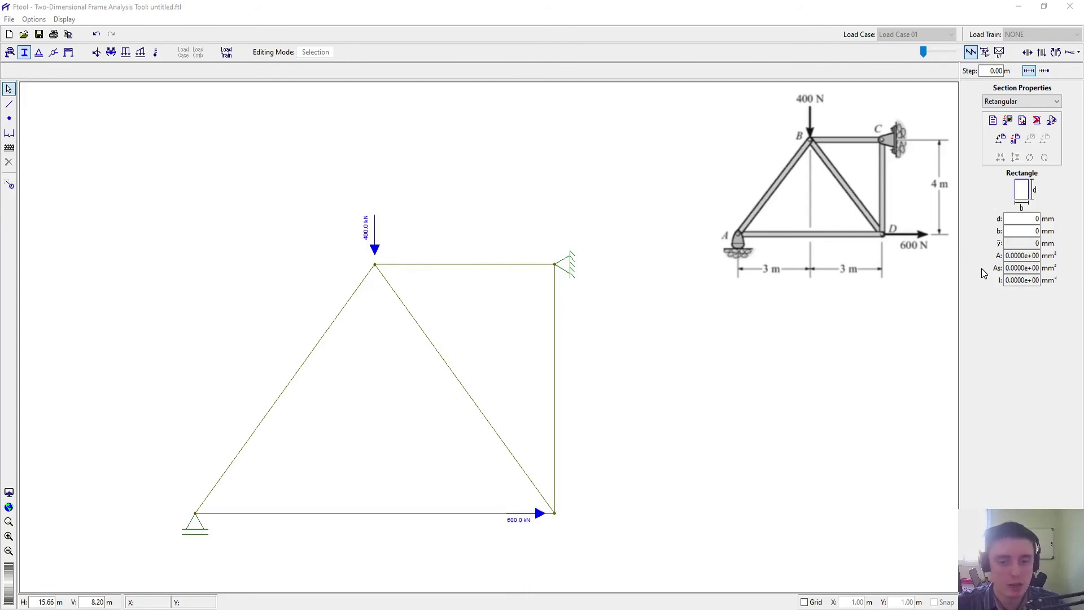
{"action": "double_click", "coordinate": [1035, 218]}
{"action": "type", "text": "2000"}
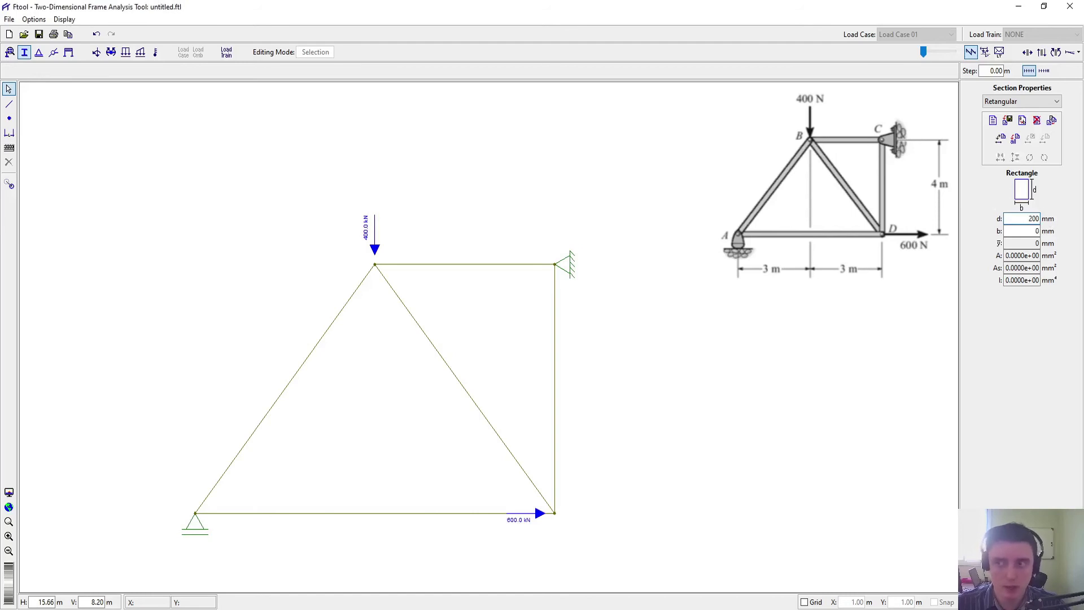
{"action": "key", "text": "BackSpace"}
{"action": "left_click_drag", "start_coordinate": [1032, 231], "coordinate": [1061, 234]}
{"action": "type", "text": "200"}
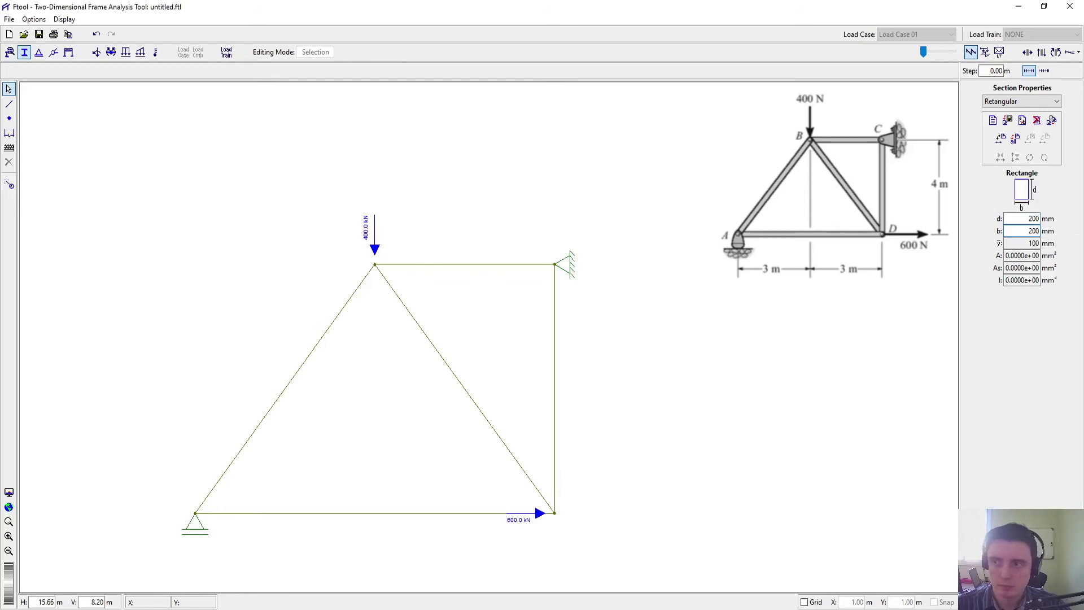
{"action": "key", "text": "Return"}
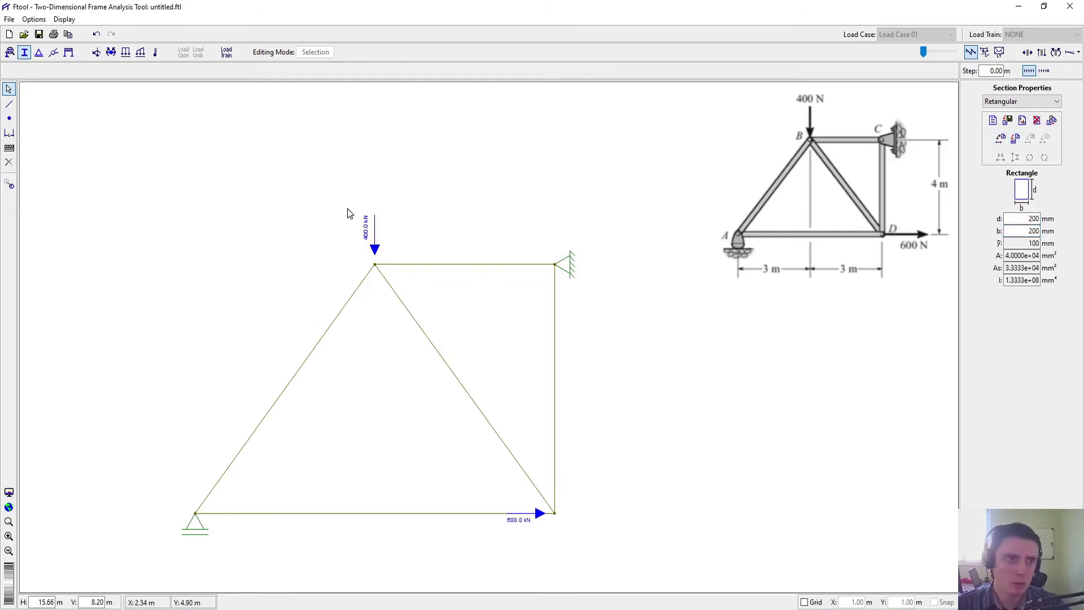
Step: Run the axial force analysis, saving the model to the desktop as Teste
{"action": "left_click", "coordinate": [1028, 56]}
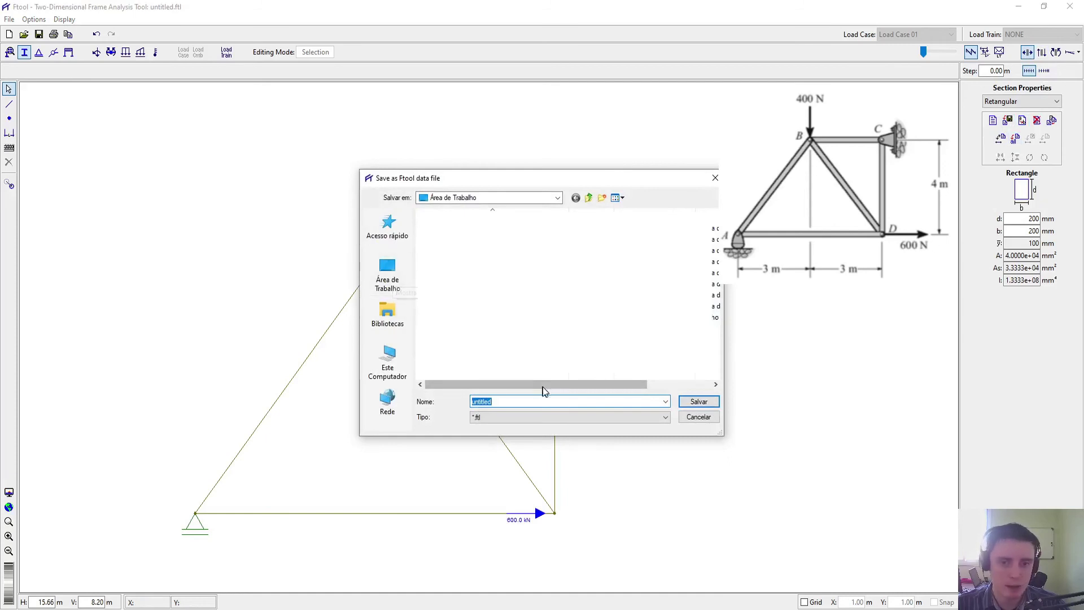
{"action": "type", "text": "Ts"}
{"action": "key", "text": "BackSpace"}
{"action": "type", "text": "este"}
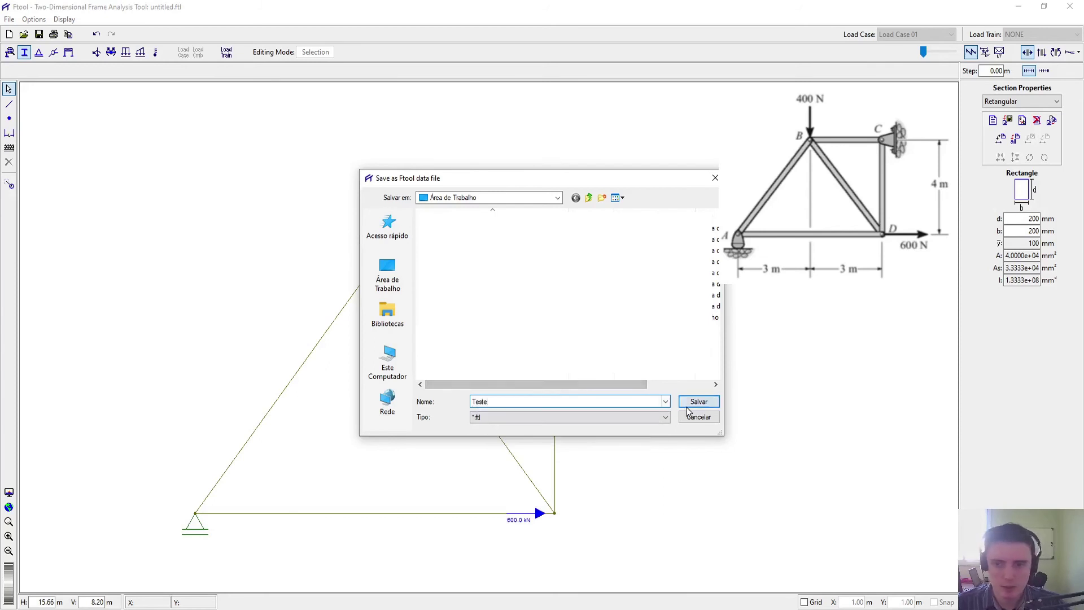
{"action": "left_click", "coordinate": [687, 404]}
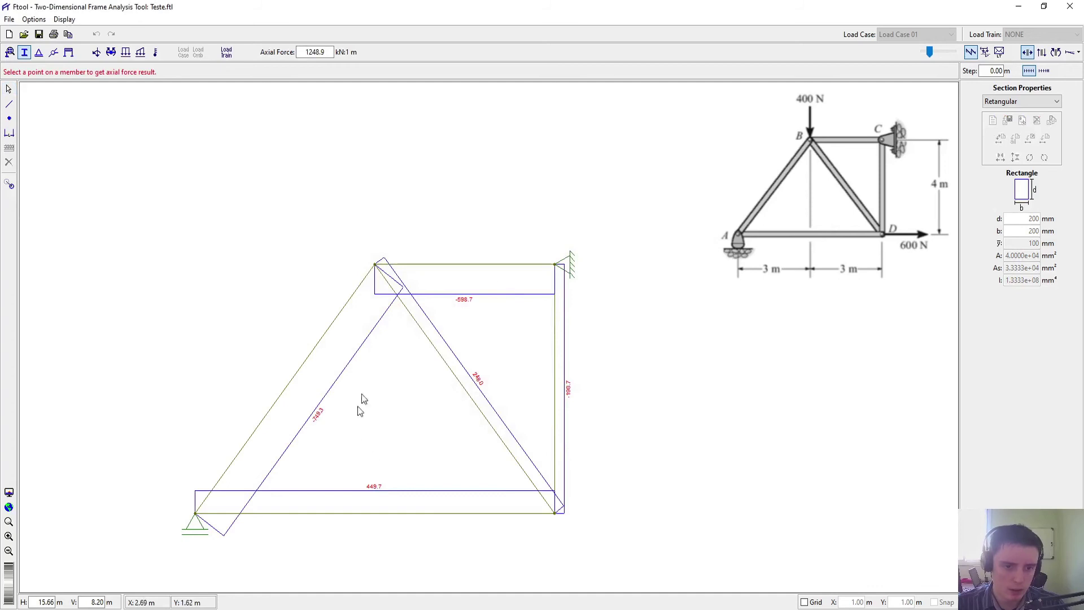
Step: Examine the shear force and bending moment diagrams of the truss, and return to editing the model
{"action": "left_click", "coordinate": [1041, 55]}
{"action": "left_click", "coordinate": [1056, 53]}
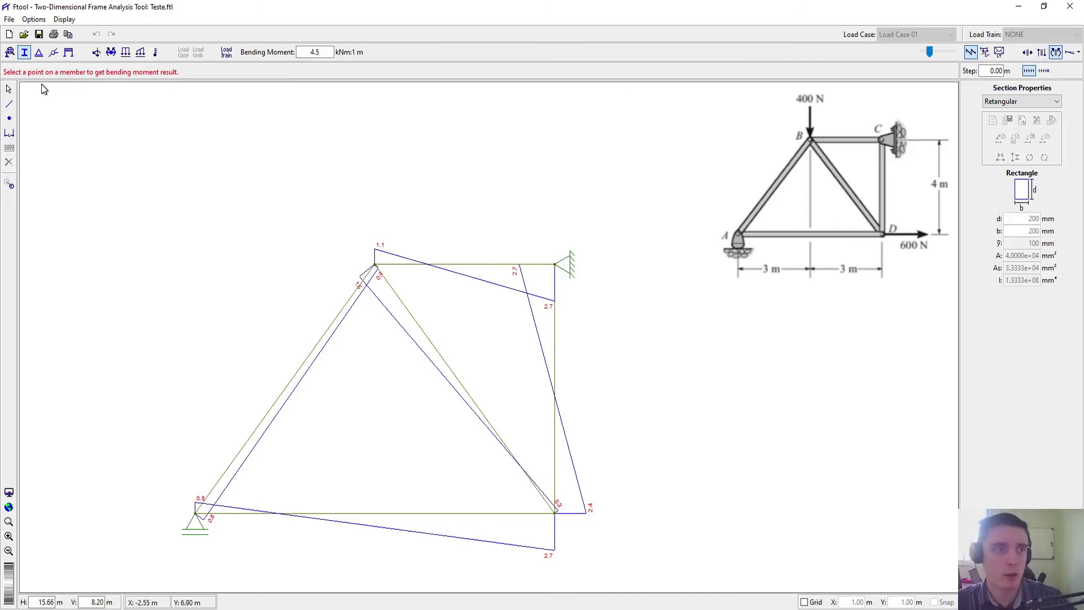
{"action": "left_click", "coordinate": [9, 89]}
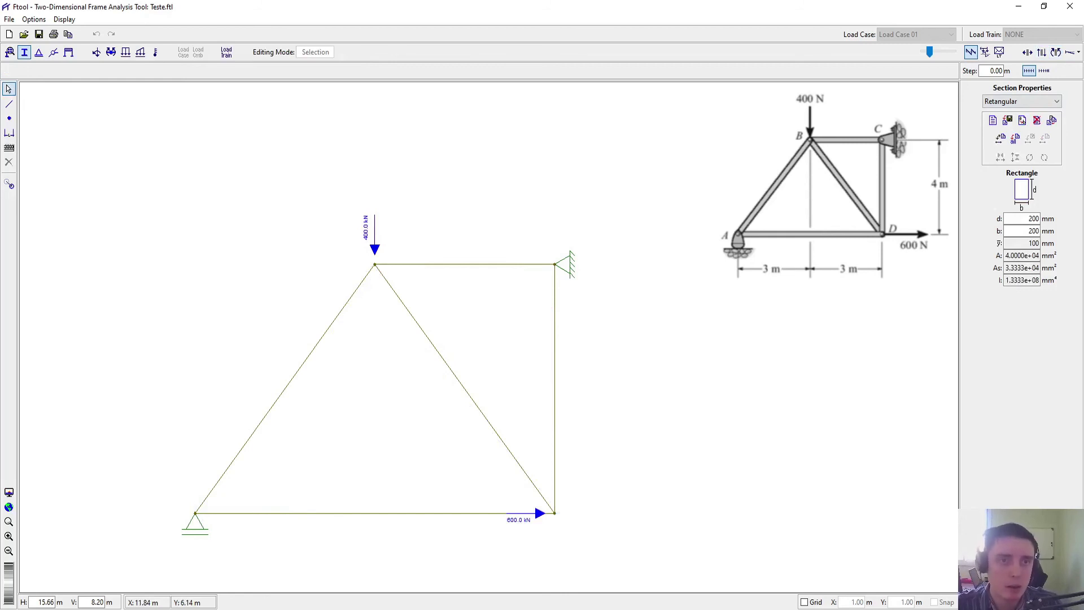
Step: Apply rotation releases to nodes A, B, C and D, hinging all members meeting at each node
{"action": "left_click_drag", "start_coordinate": [162, 477], "coordinate": [221, 549]}
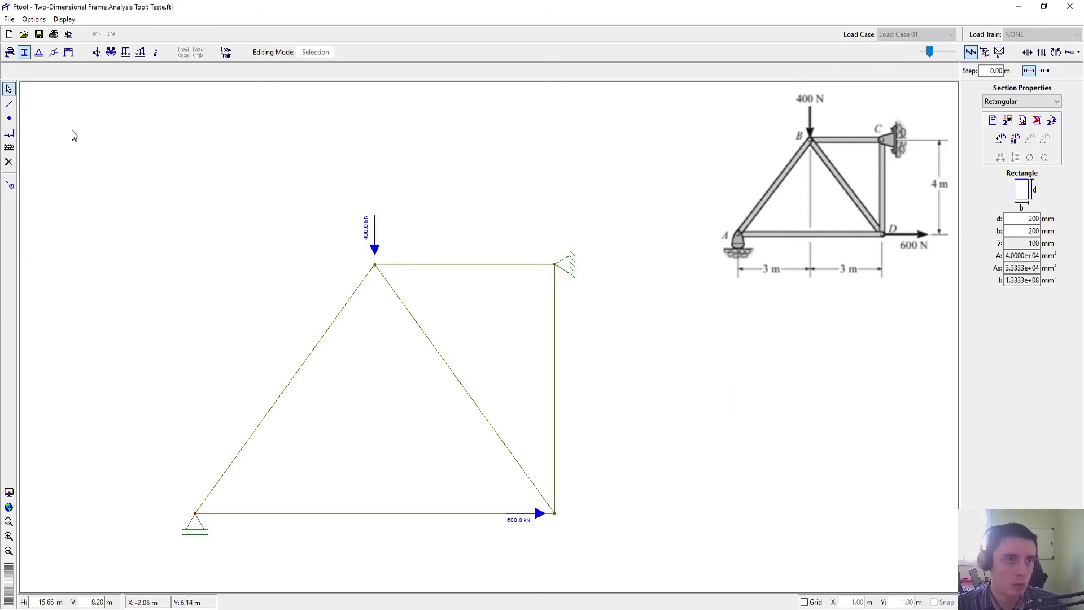
{"action": "left_click", "coordinate": [53, 54]}
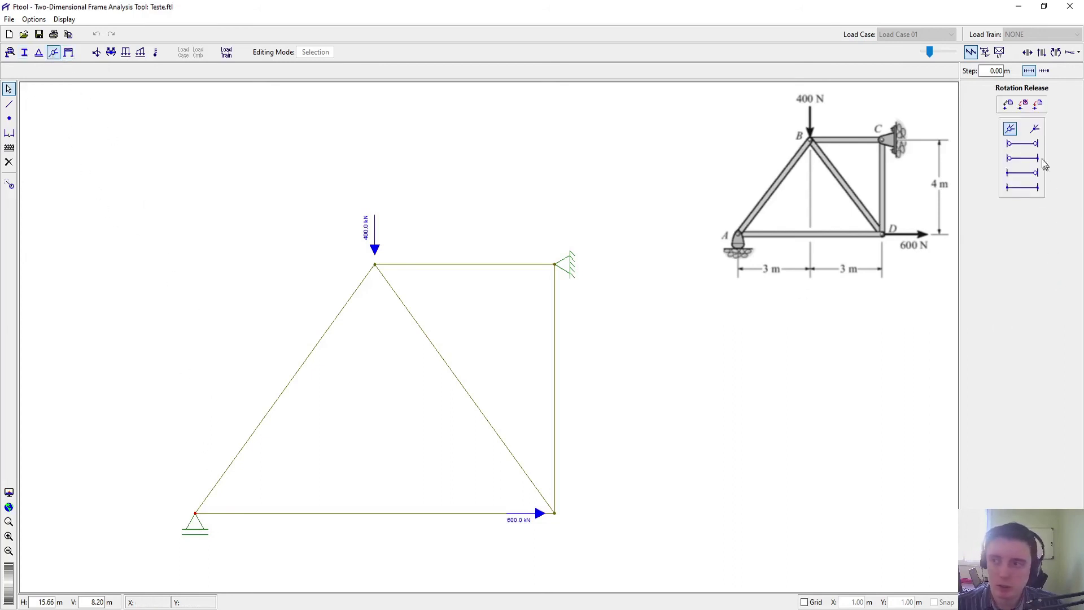
{"action": "left_click", "coordinate": [1033, 107]}
{"action": "left_click", "coordinate": [375, 264]}
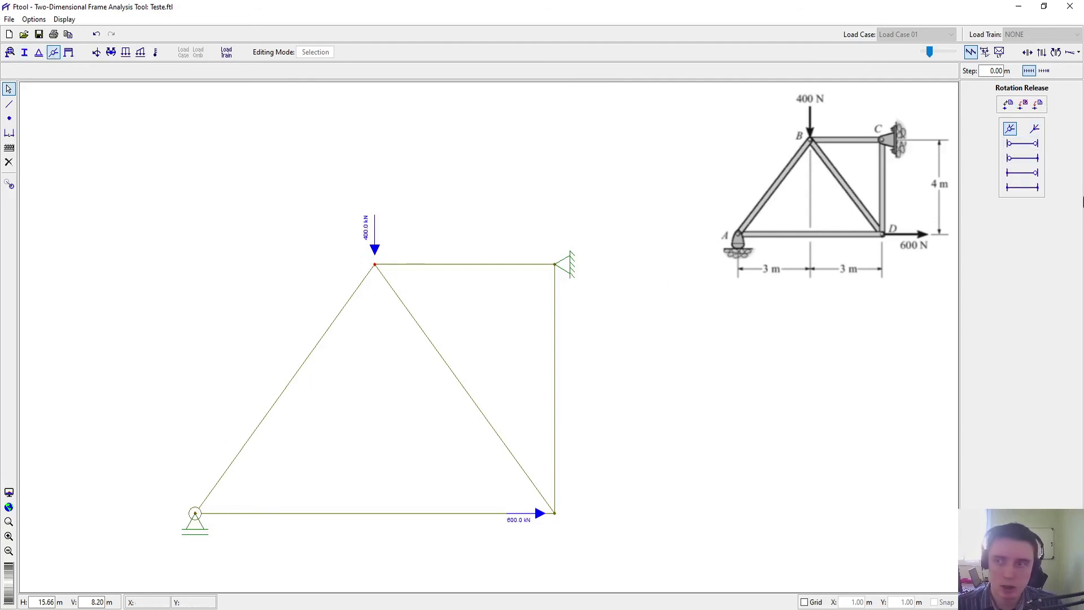
{"action": "left_click", "coordinate": [1037, 107]}
{"action": "left_click", "coordinate": [555, 264]}
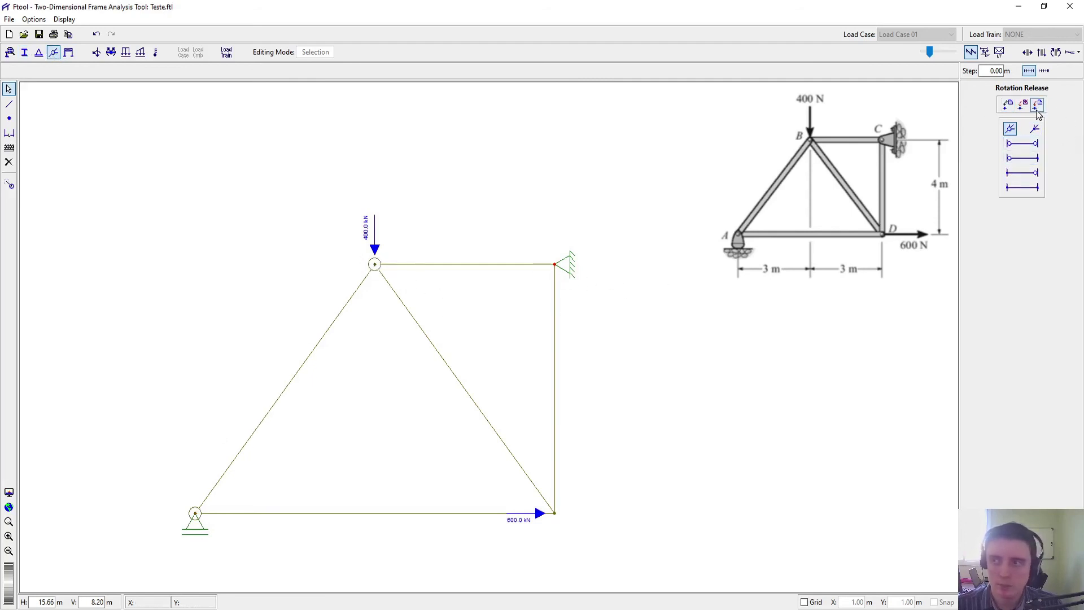
{"action": "left_click", "coordinate": [557, 525]}
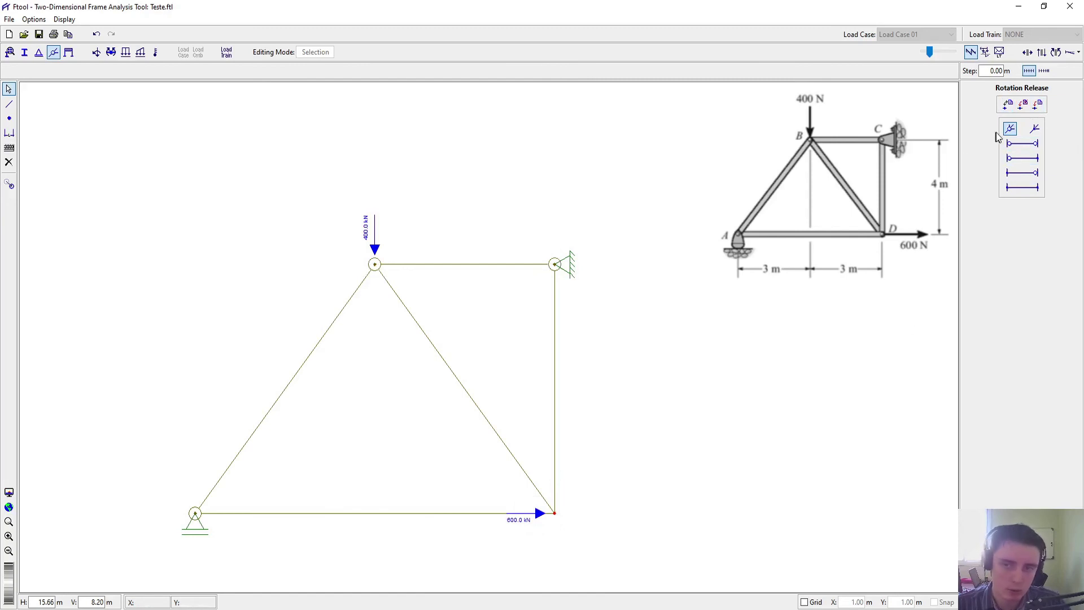
{"action": "left_click", "coordinate": [1038, 105]}
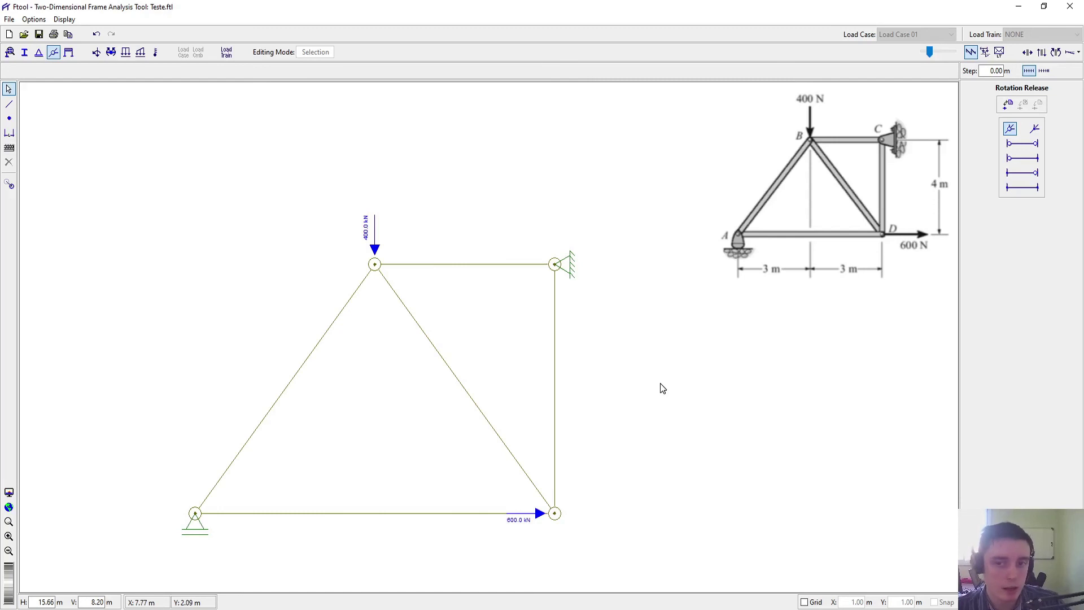
Step: Recalculate the hinged truss and check its bending moment and shear force diagrams, finishing on the axial force diagram
{"action": "left_click", "coordinate": [1027, 52]}
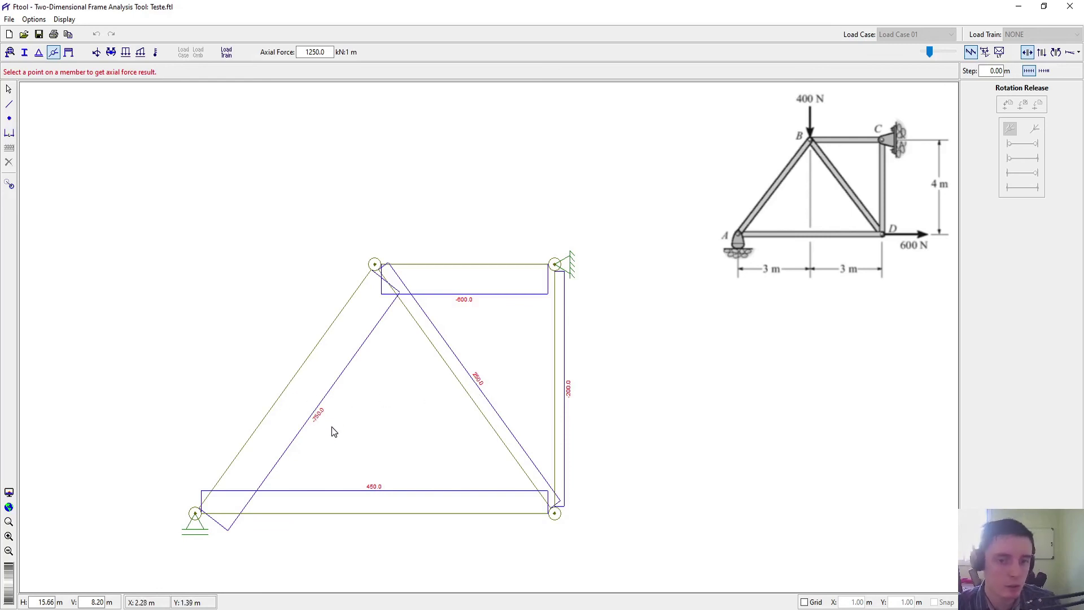
{"action": "left_click", "coordinate": [1056, 55]}
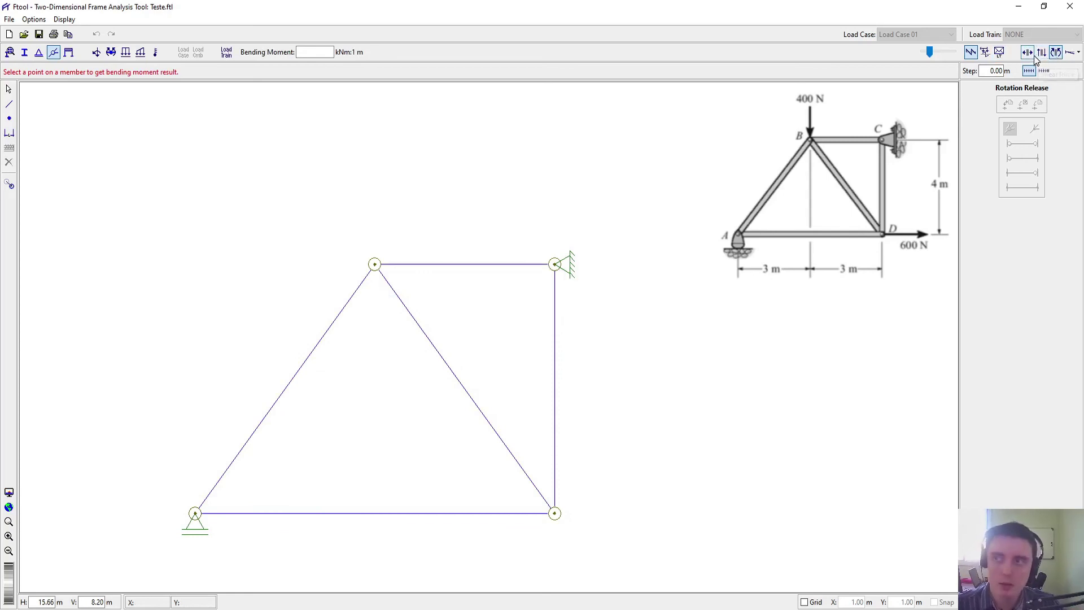
{"action": "left_click", "coordinate": [1042, 52]}
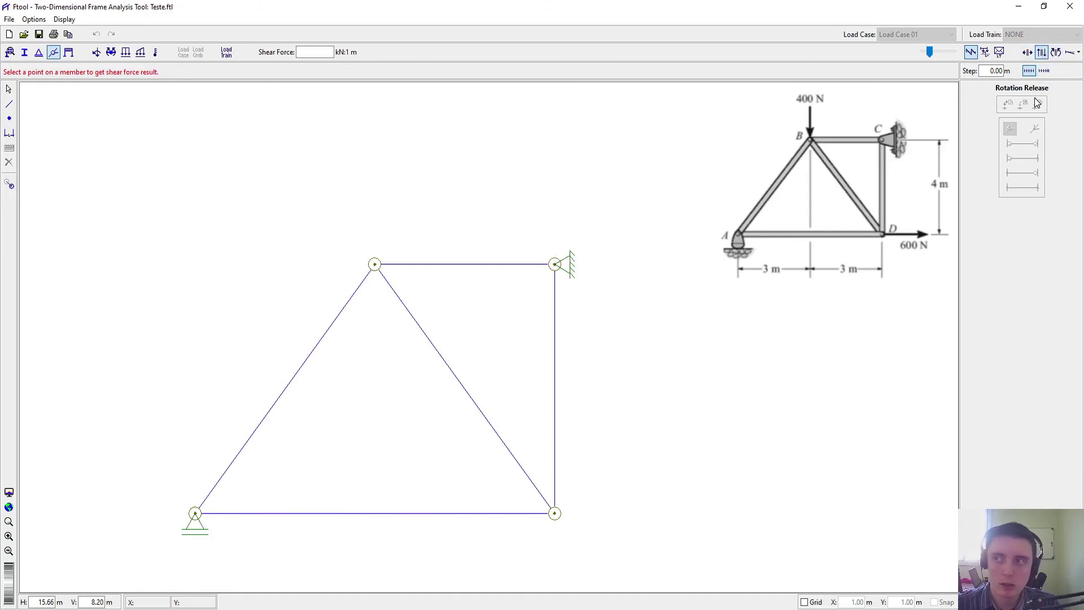
{"action": "left_click", "coordinate": [1026, 53]}
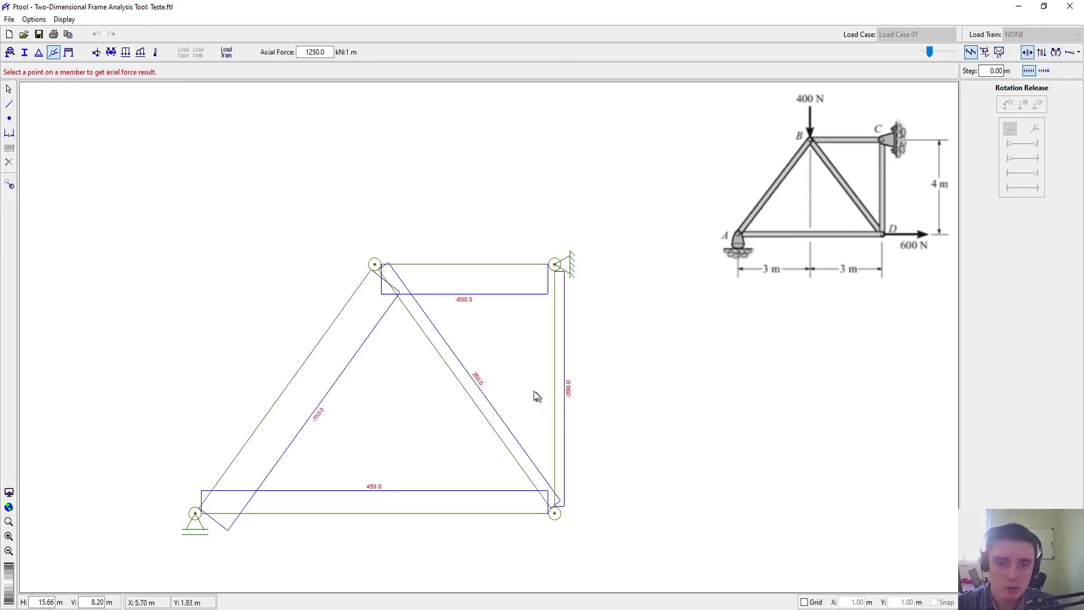
Step: Display the reaction values at the supports and reduce the axial force diagram scale to its minimum
{"action": "left_click", "coordinate": [64, 19]}
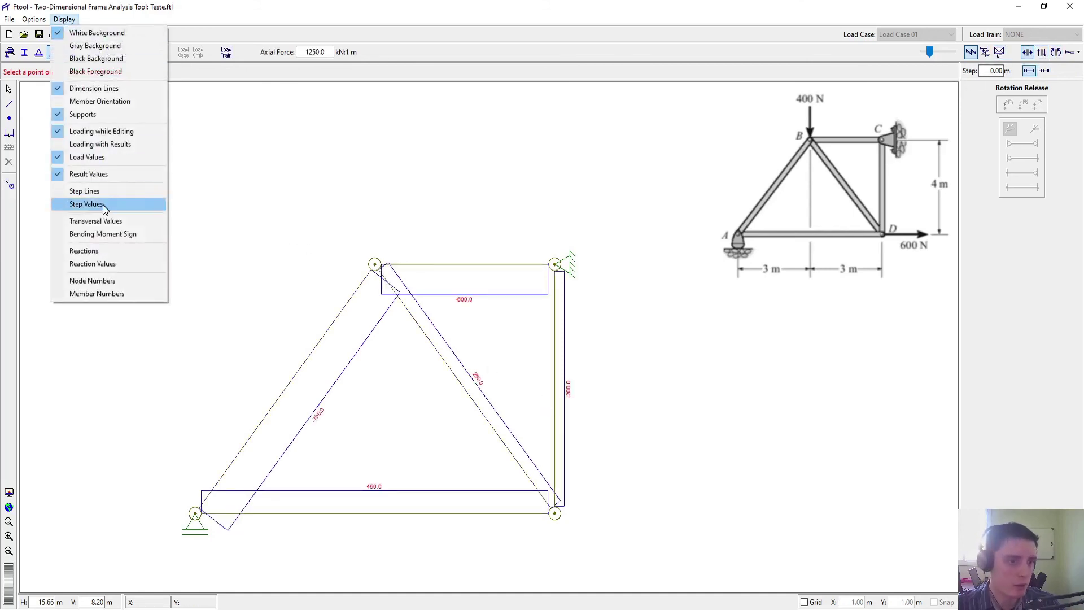
{"action": "left_click", "coordinate": [96, 263]}
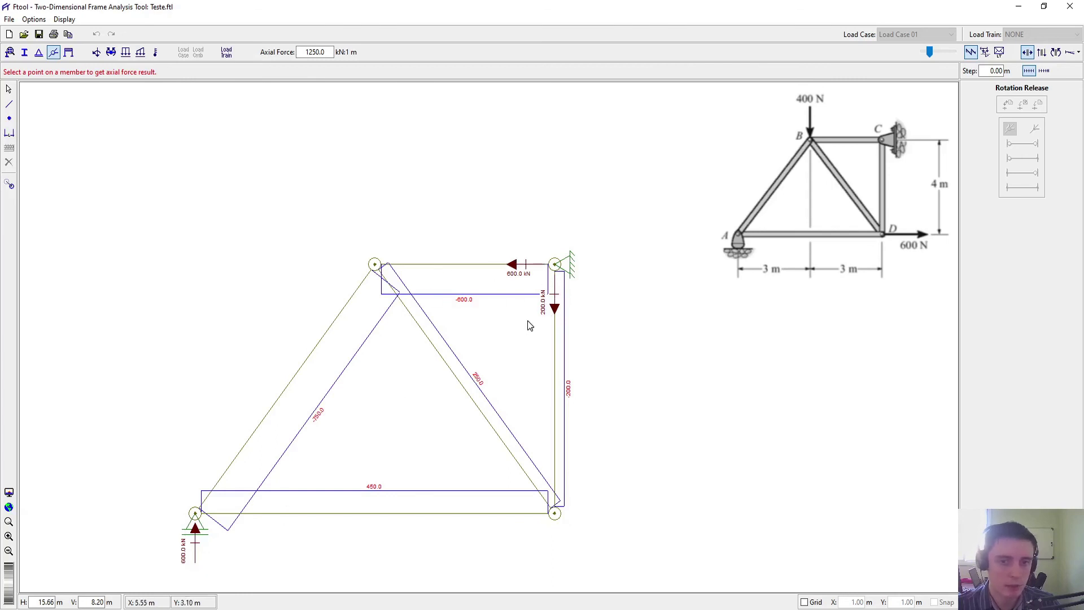
{"action": "left_click_drag", "start_coordinate": [930, 51], "coordinate": [865, 55]}
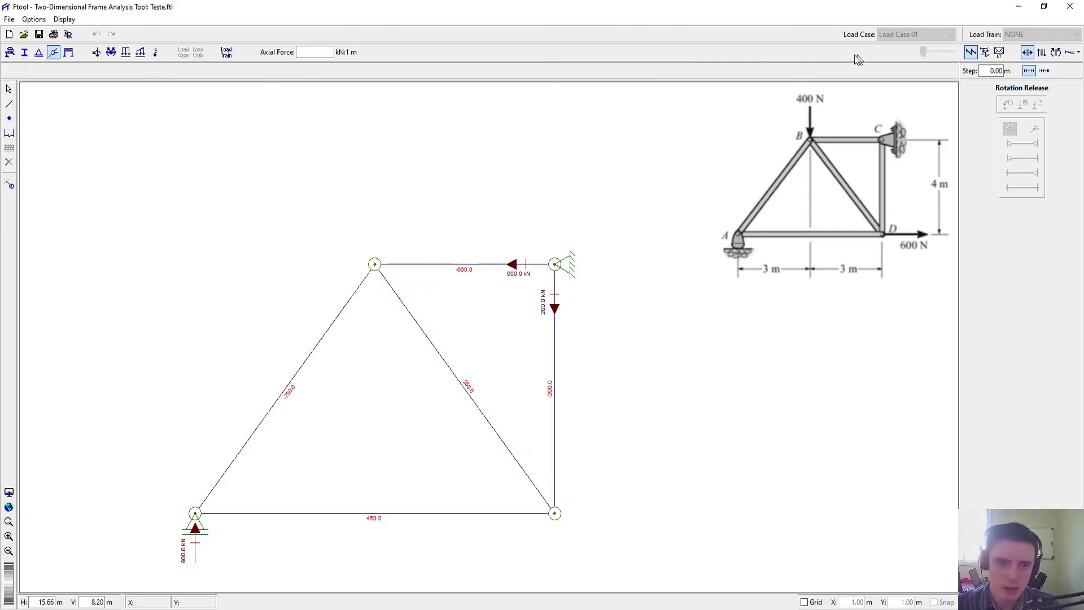